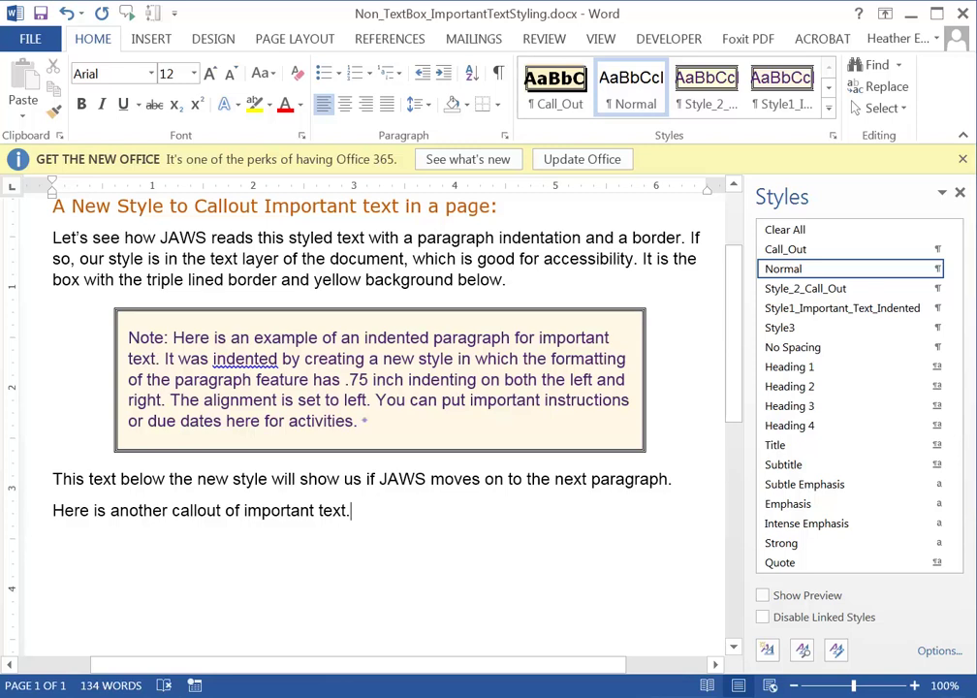
- Check the existing triple-bordered yellow callout paragraph, then show the Insert tab's Text Box command
click(841, 307)
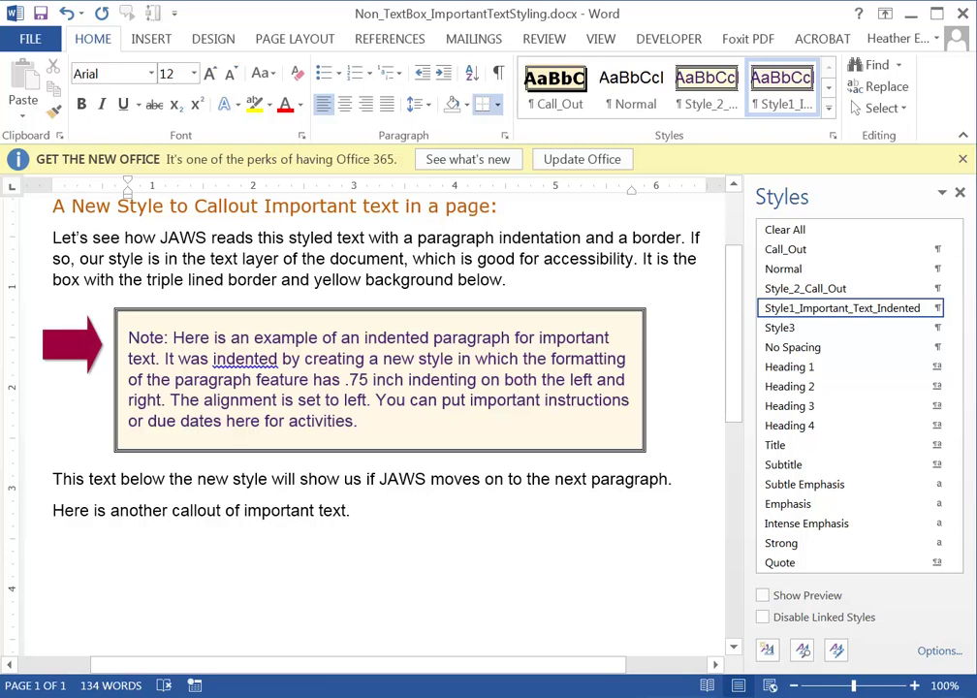
drag(128, 337, 403, 420)
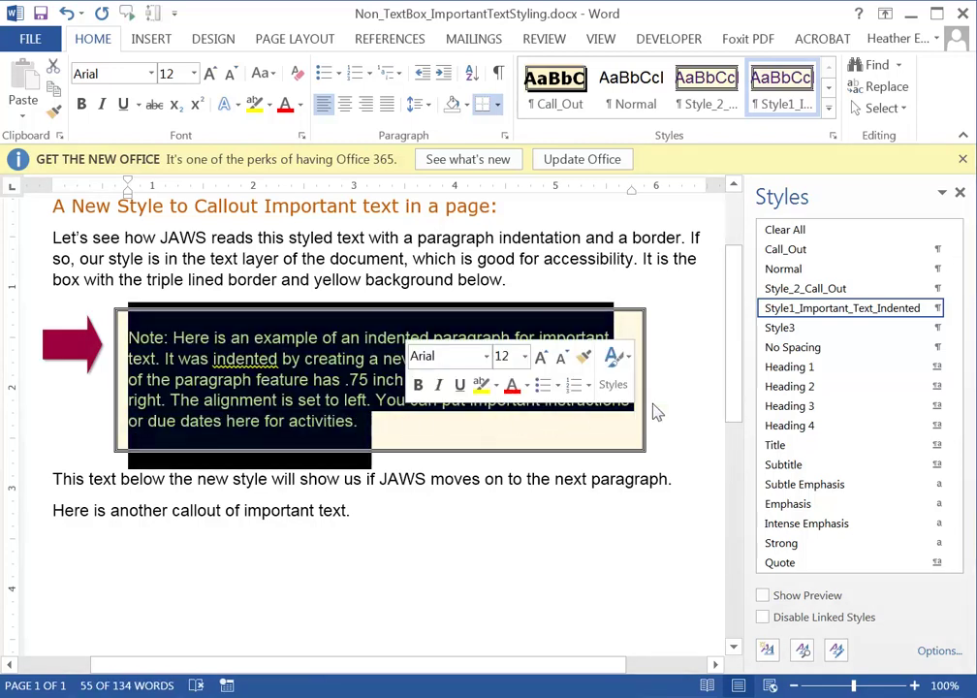
mouse_move(781, 339)
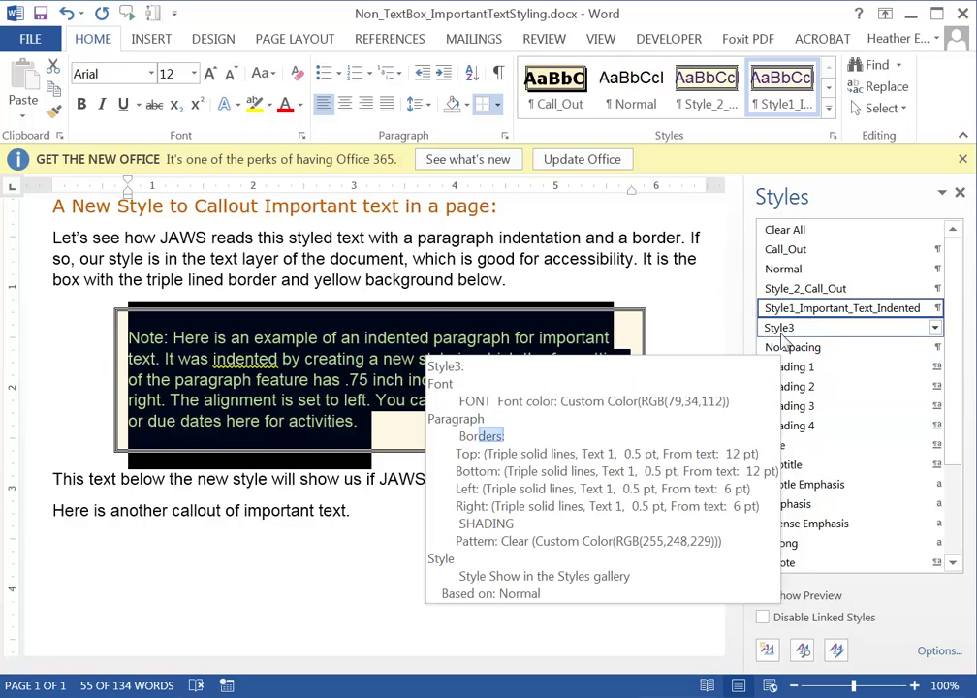
click(495, 442)
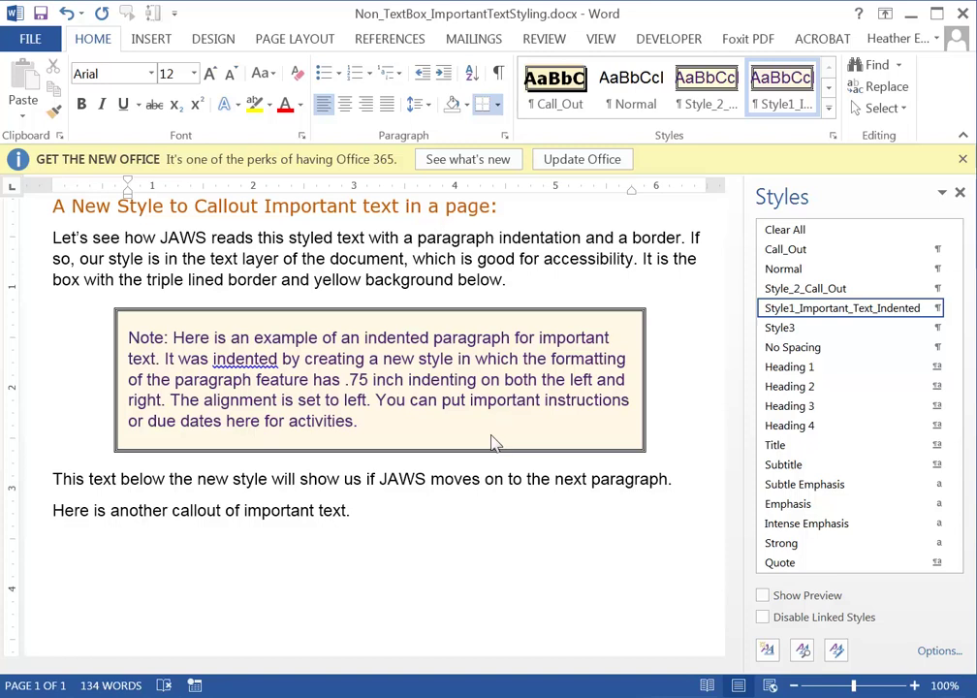
key(alt+Right)
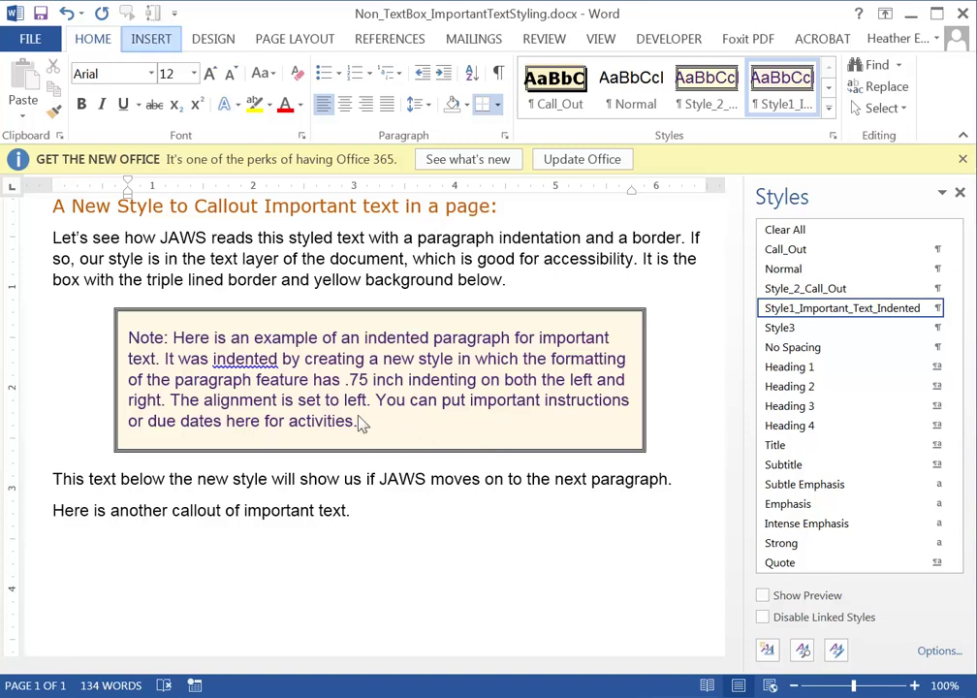
click(152, 43)
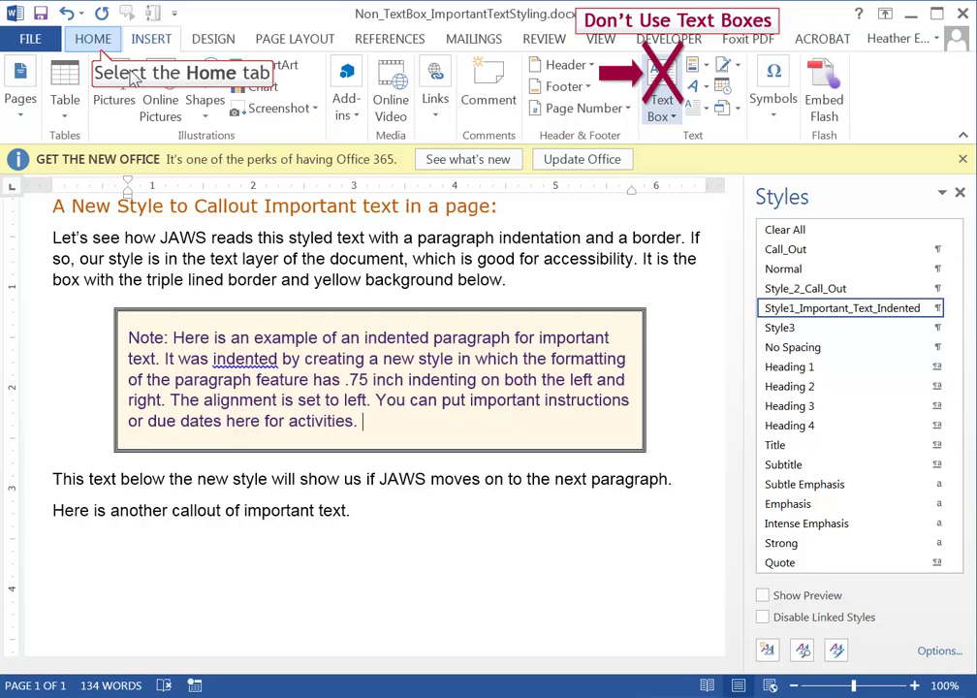
- Apply the Normal style to the callout paragraph and reopen the Styles pane
click(92, 38)
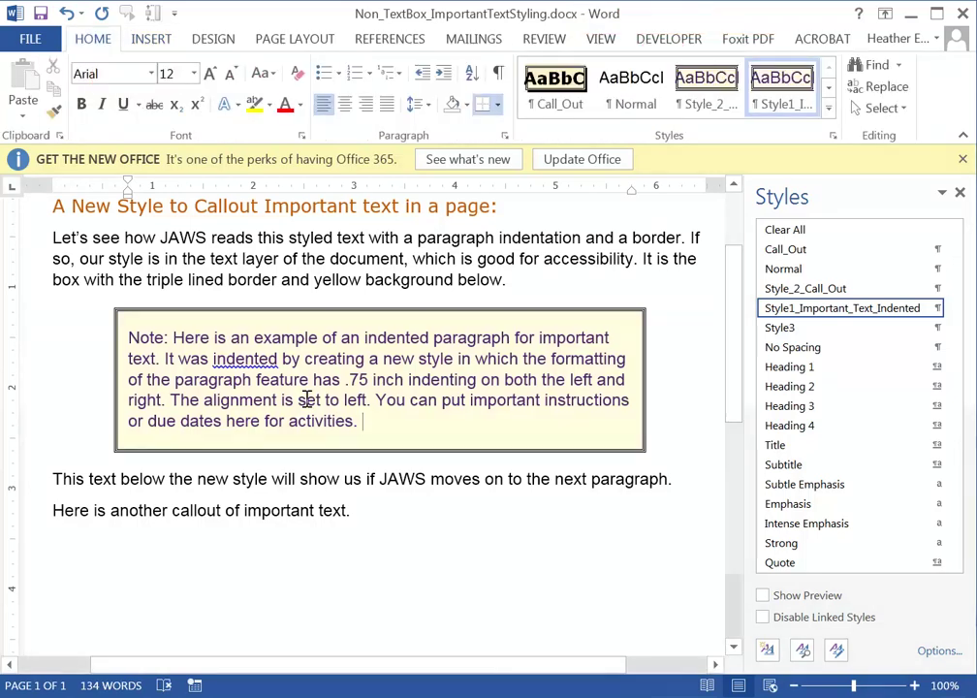
triple_click(148, 331)
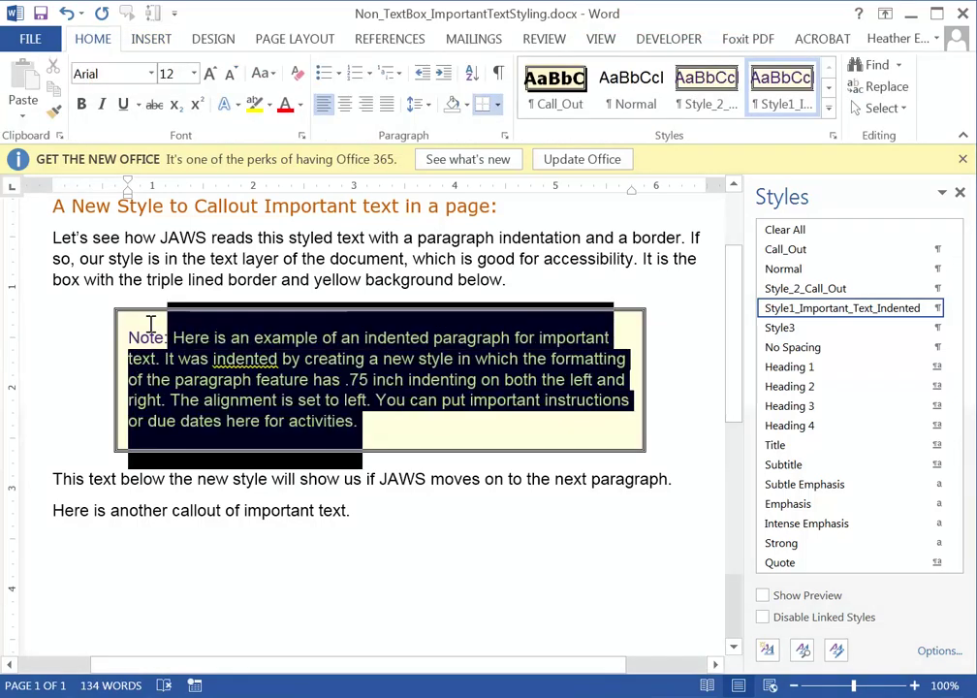
click(861, 273)
click(683, 393)
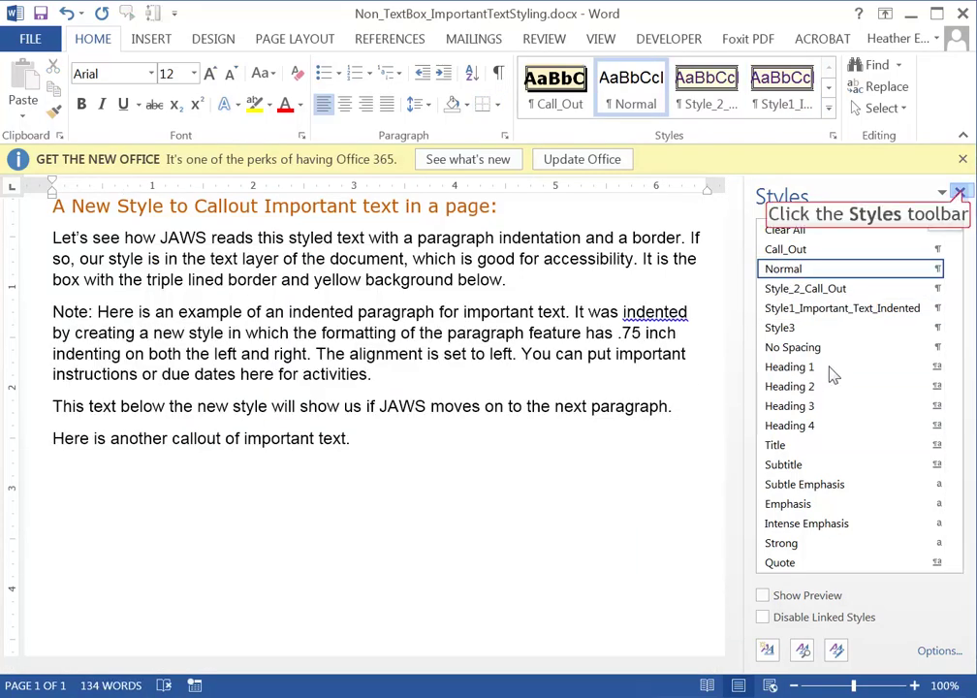
click(959, 192)
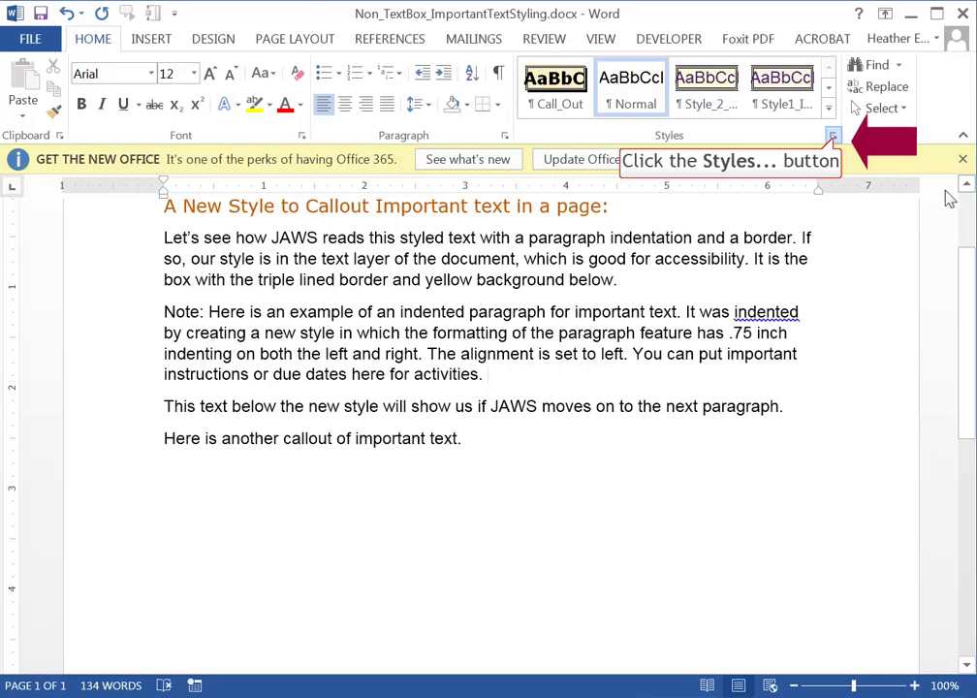
click(833, 137)
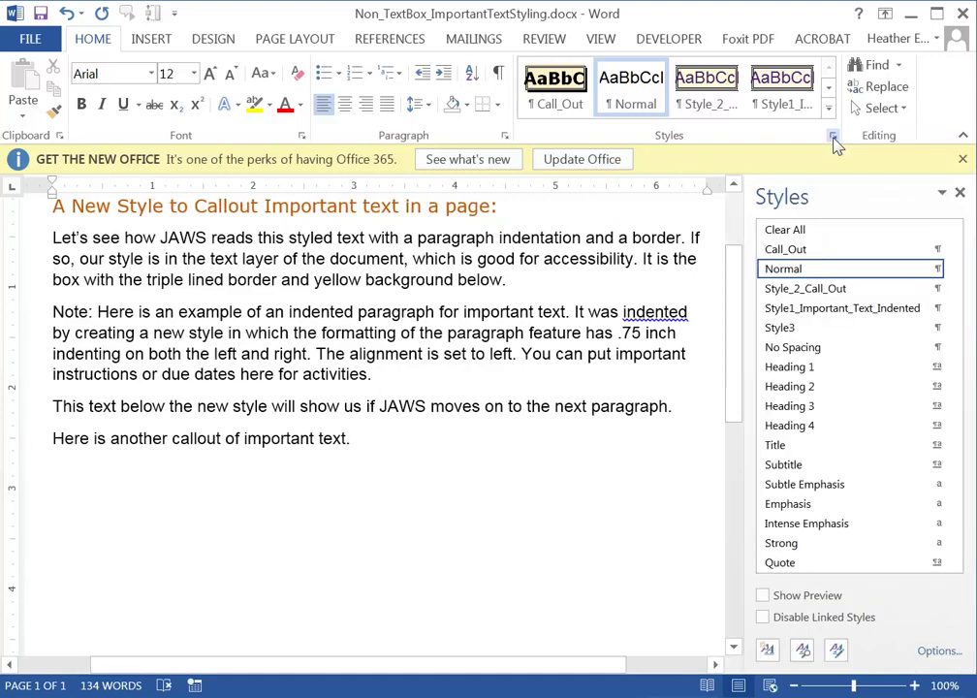
- Create a new paragraph style from the plain paragraph, renaming Style1 to Style3_Call_Out
click(767, 649)
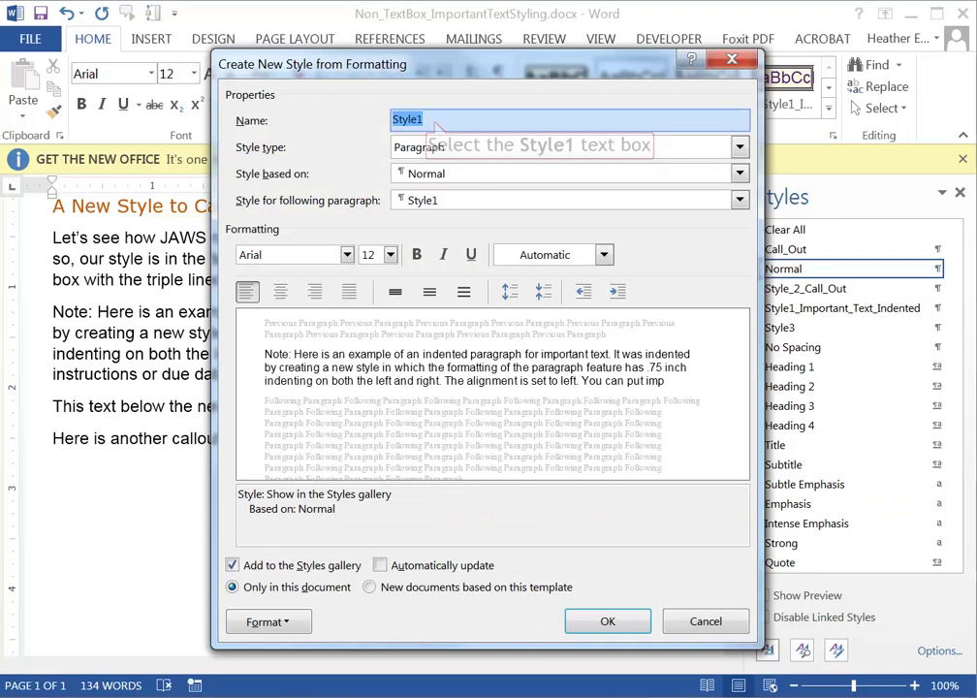
click(435, 123)
key(BackSpace)
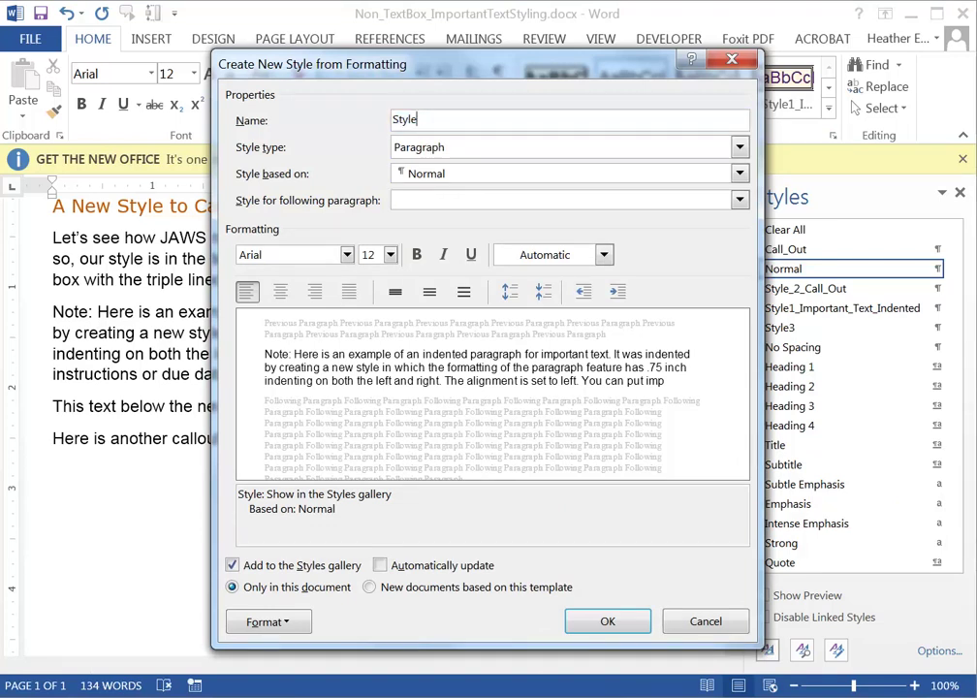
text(3_Call_Out)
key(Tab)
key(Tab)
key(Tab)
key(Tab)
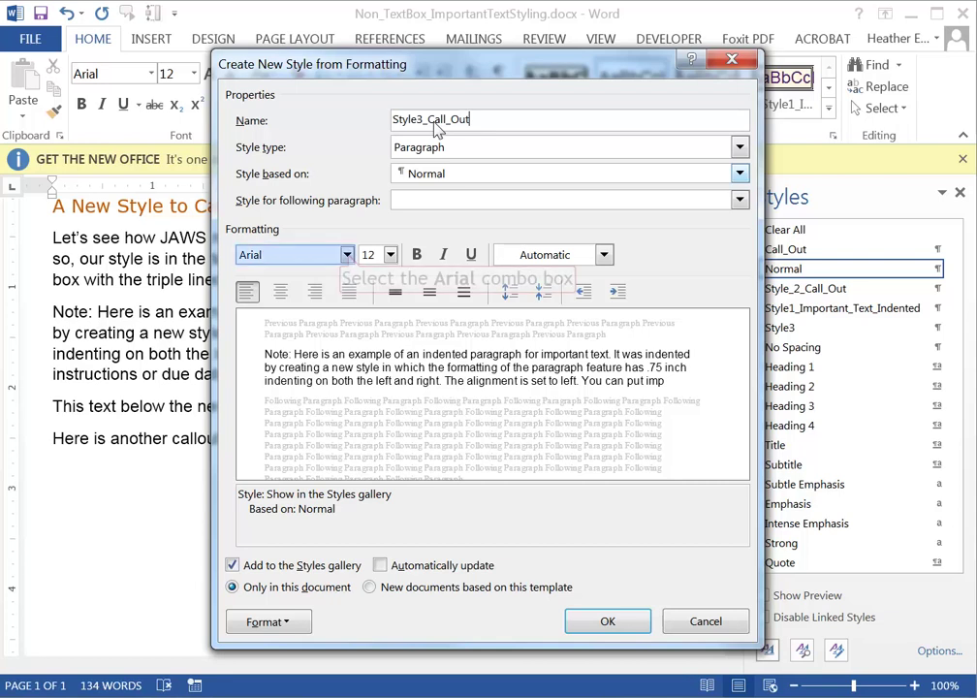
click(347, 256)
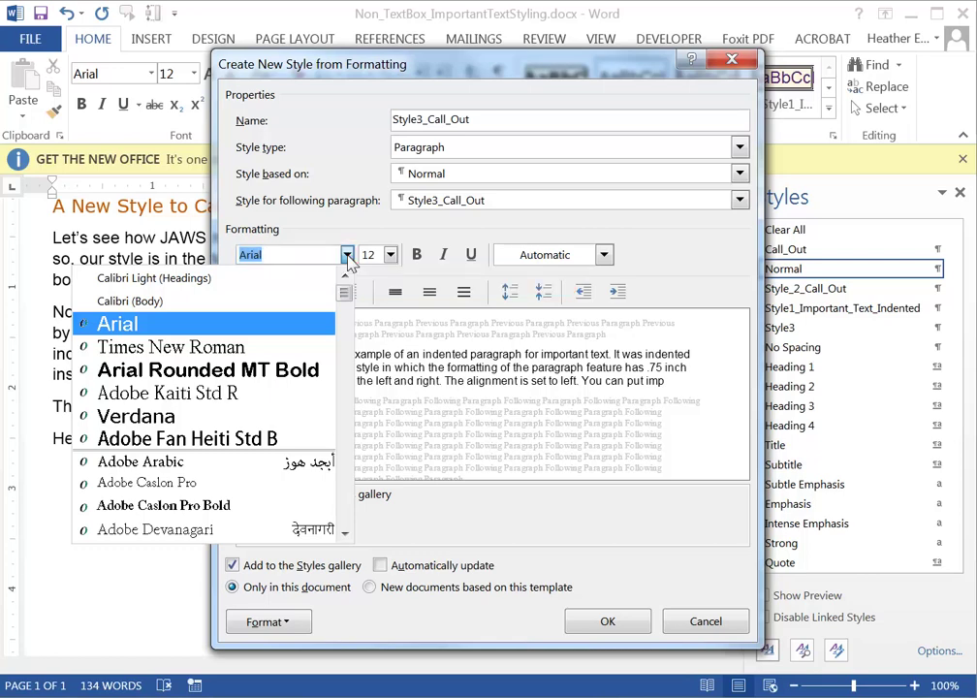
- Keep Arial as the Style3_Call_Out font and bring up its Font Color choices
click(347, 258)
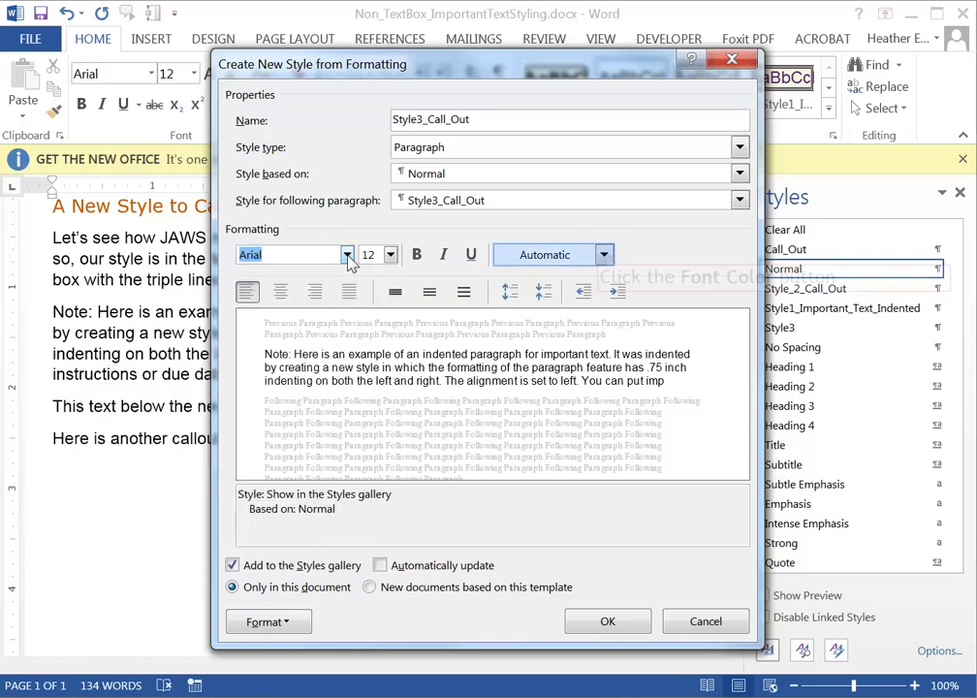
click(604, 257)
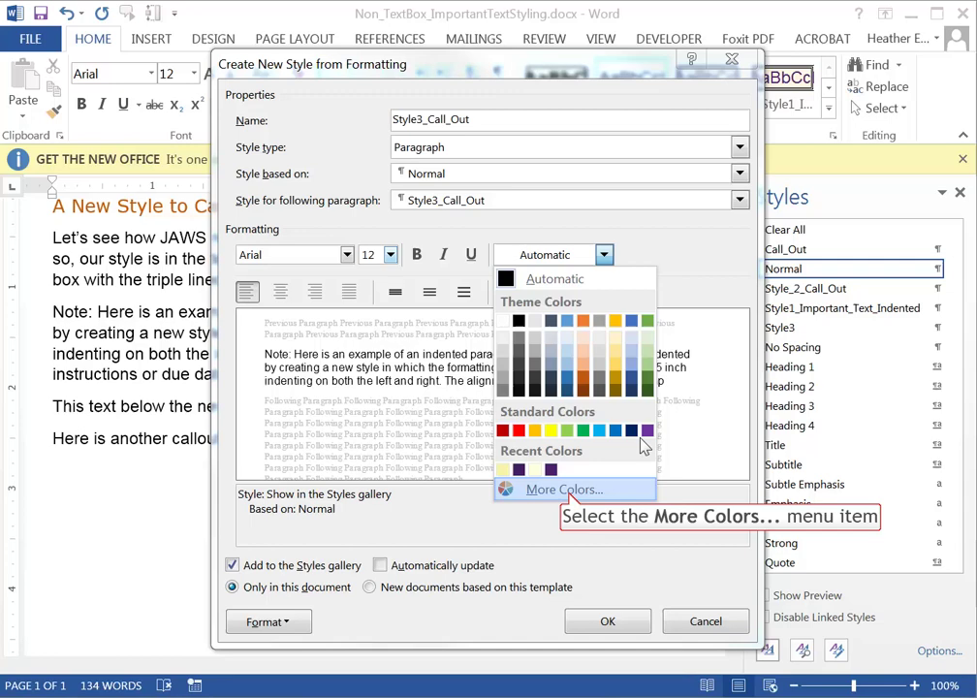
- Set the style's font colour to a custom dark purple, RGB 117, 2, 144
click(567, 490)
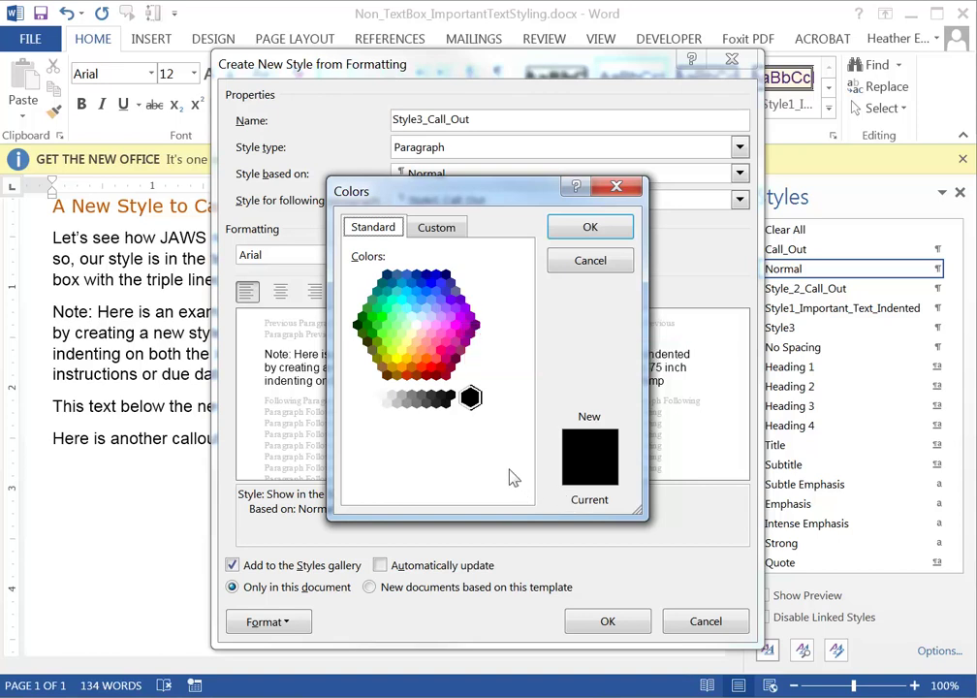
click(471, 333)
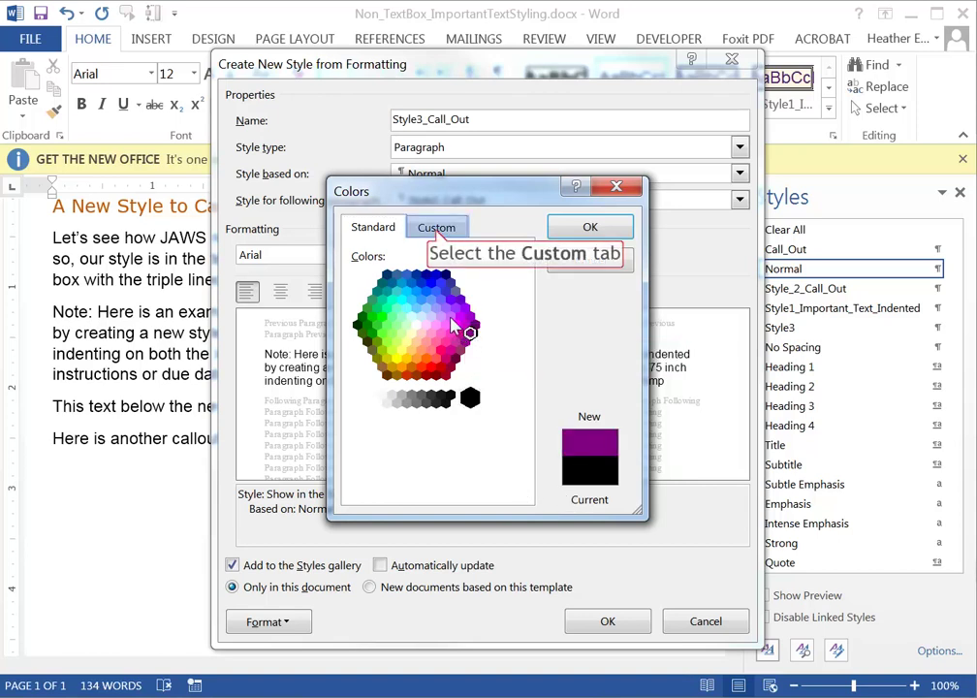
click(437, 233)
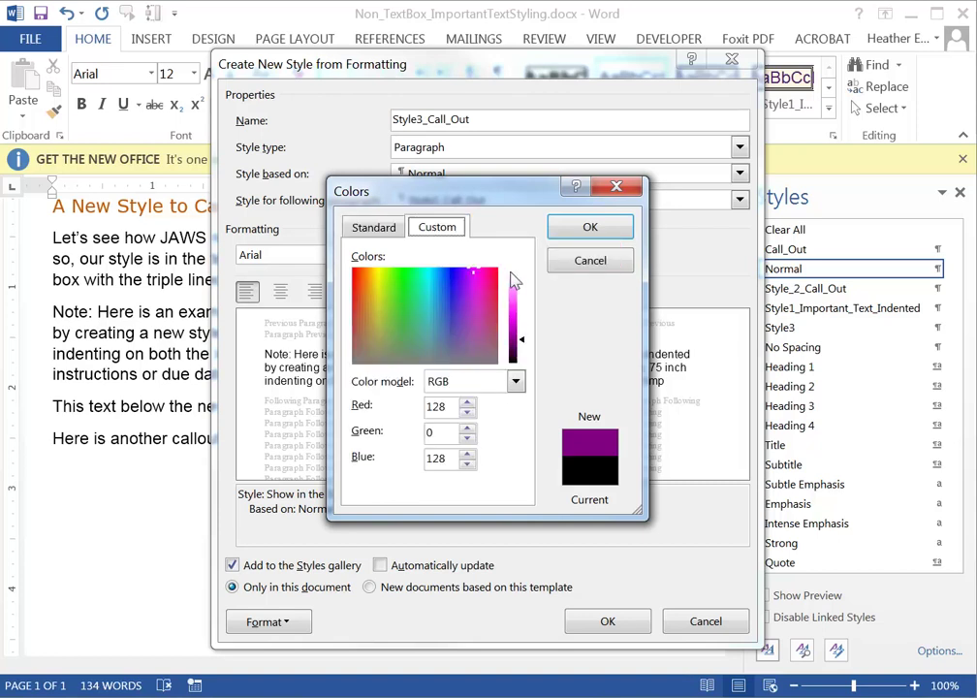
mouse_move(523, 347)
mouse_down()
mouse_move(524, 328)
mouse_move(523, 342)
mouse_up()
mouse_move(477, 277)
mouse_down()
mouse_move(454, 312)
mouse_move(395, 304)
mouse_move(362, 321)
mouse_move(483, 323)
mouse_move(470, 277)
mouse_up()
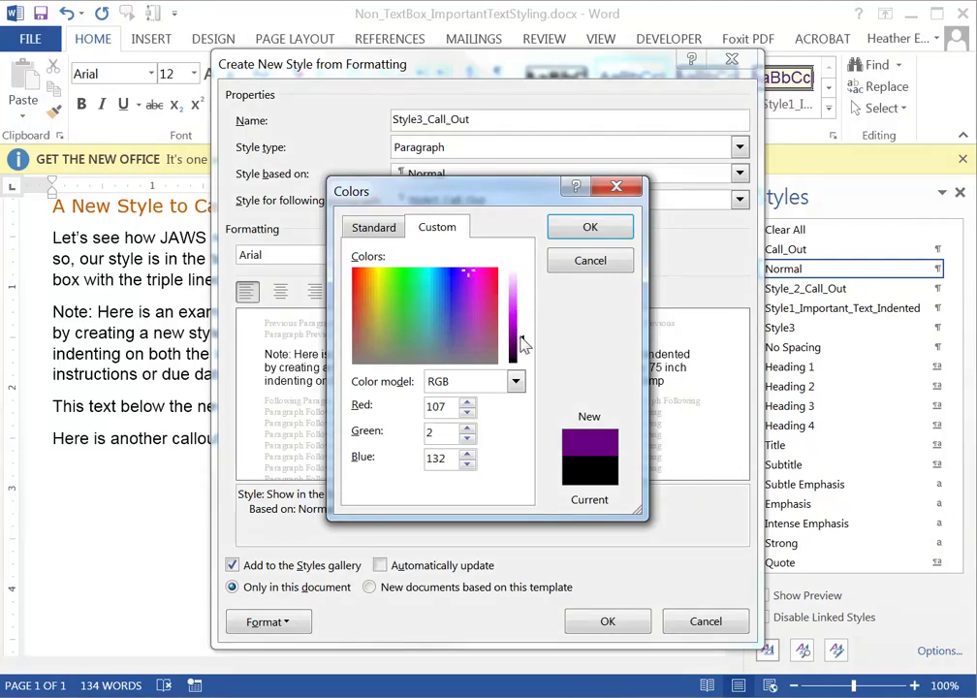
drag(524, 347, 524, 336)
click(590, 226)
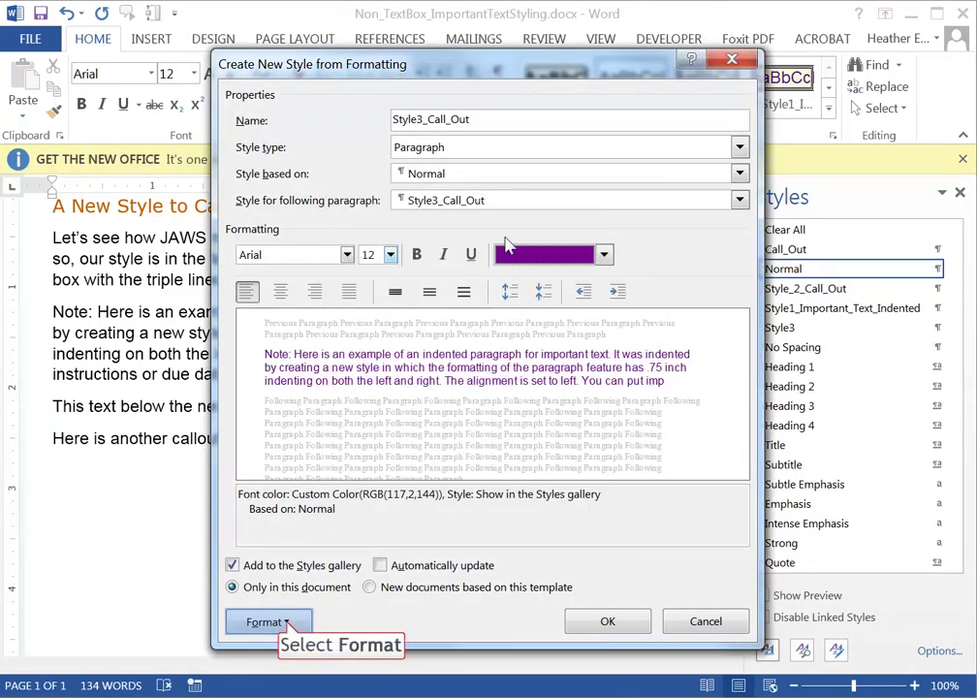
- Indent the style .75" left and right with 12 pt spacing before and after
click(288, 625)
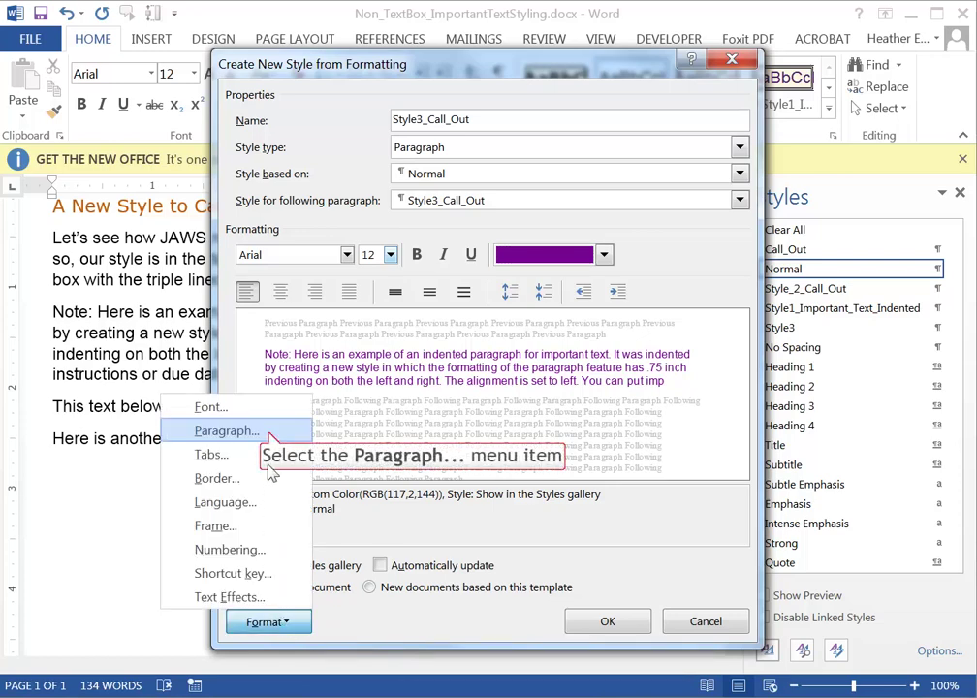
click(244, 430)
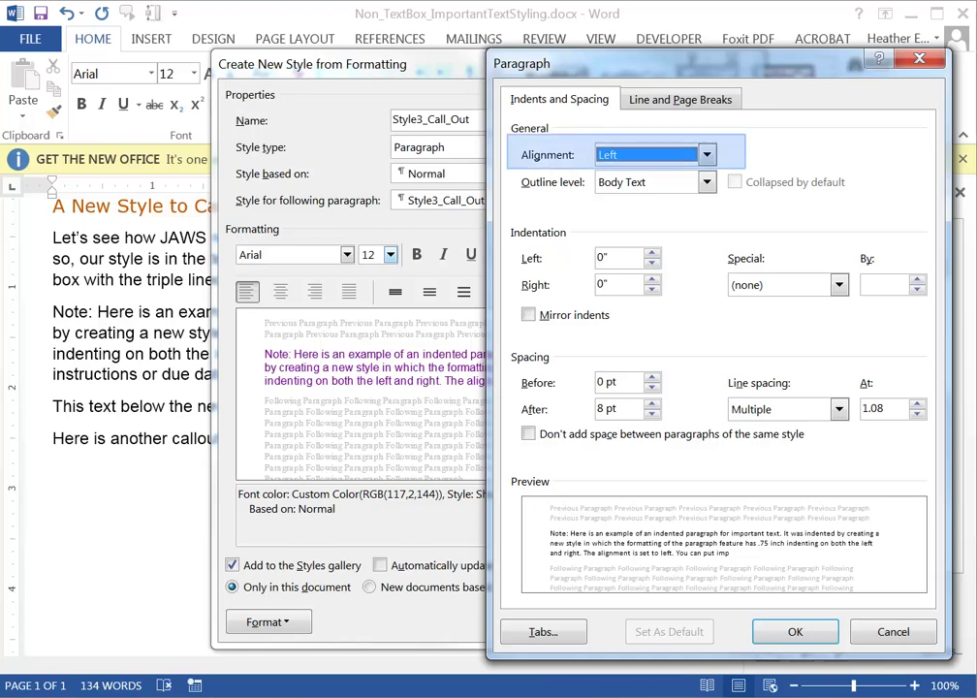
key(Tab)
key(Tab)
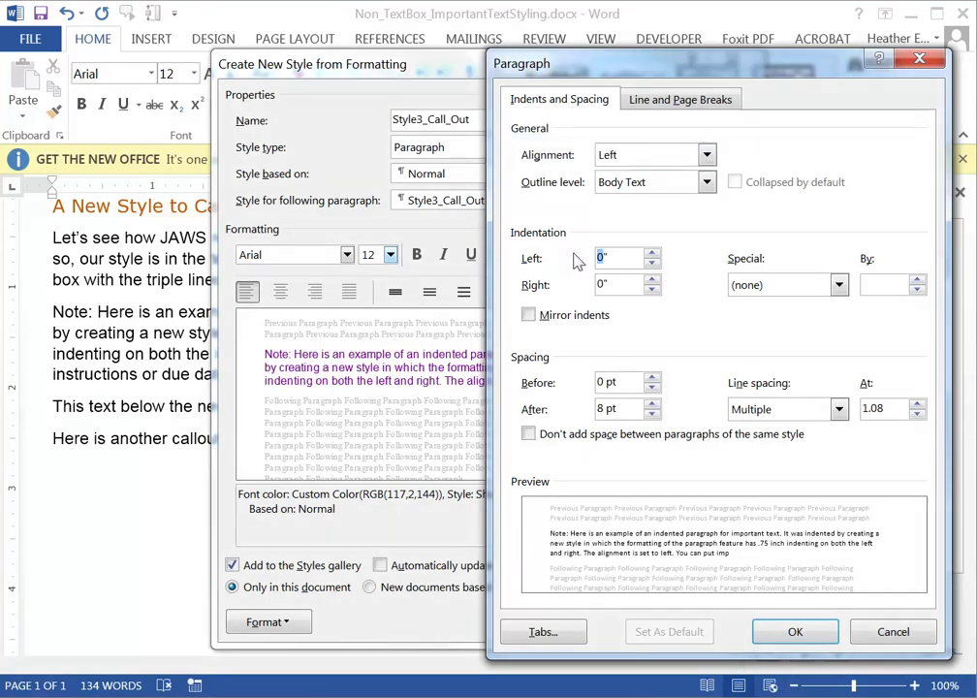
key(BackSpace)
text(.75)
key(Tab)
text(.75)
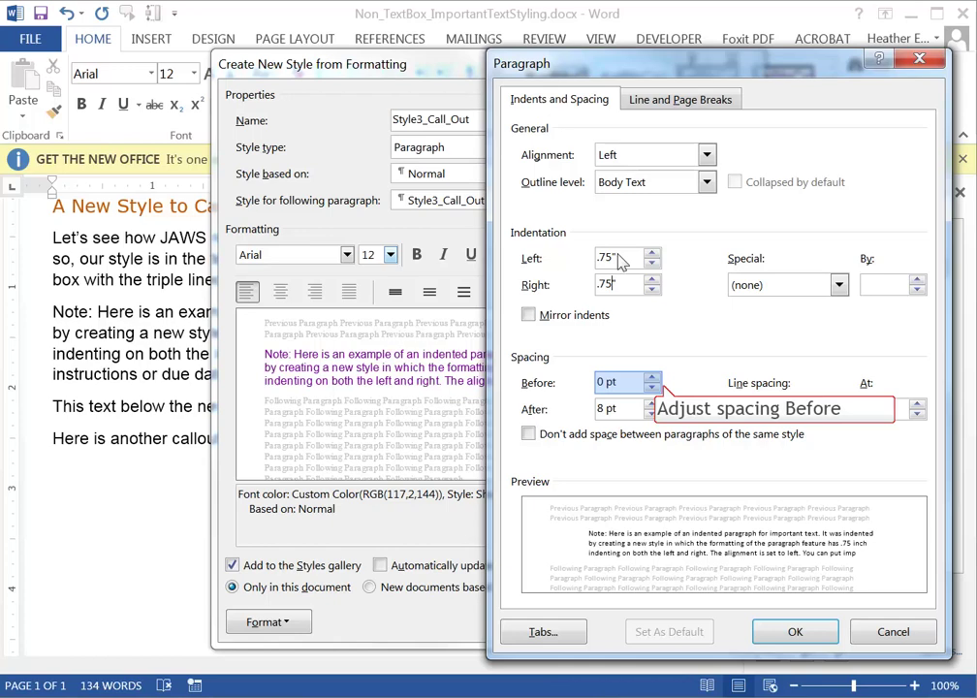
click(652, 378)
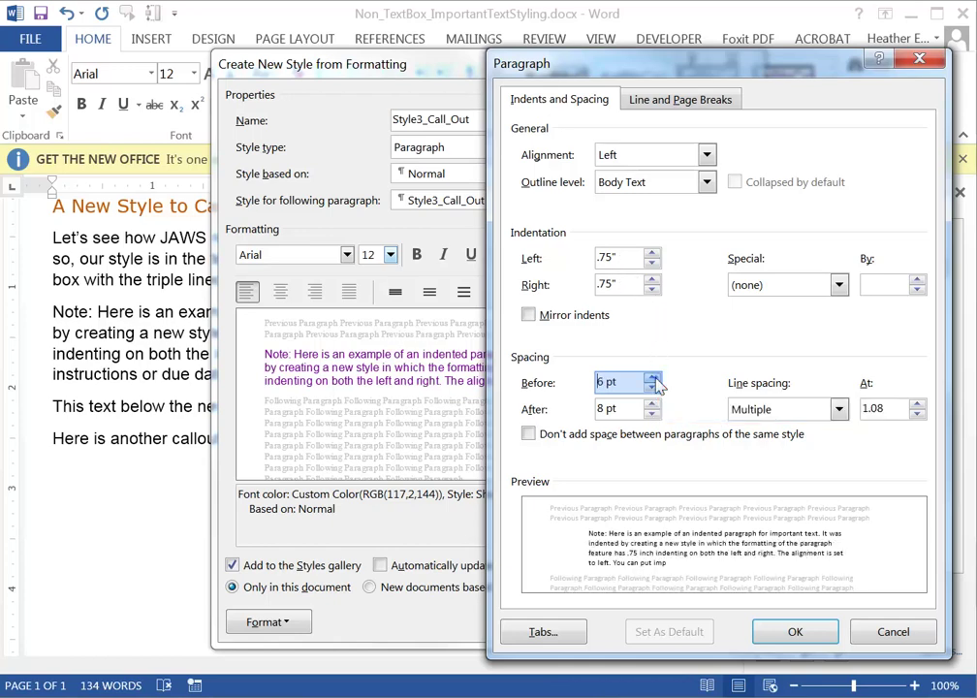
click(652, 378)
click(652, 404)
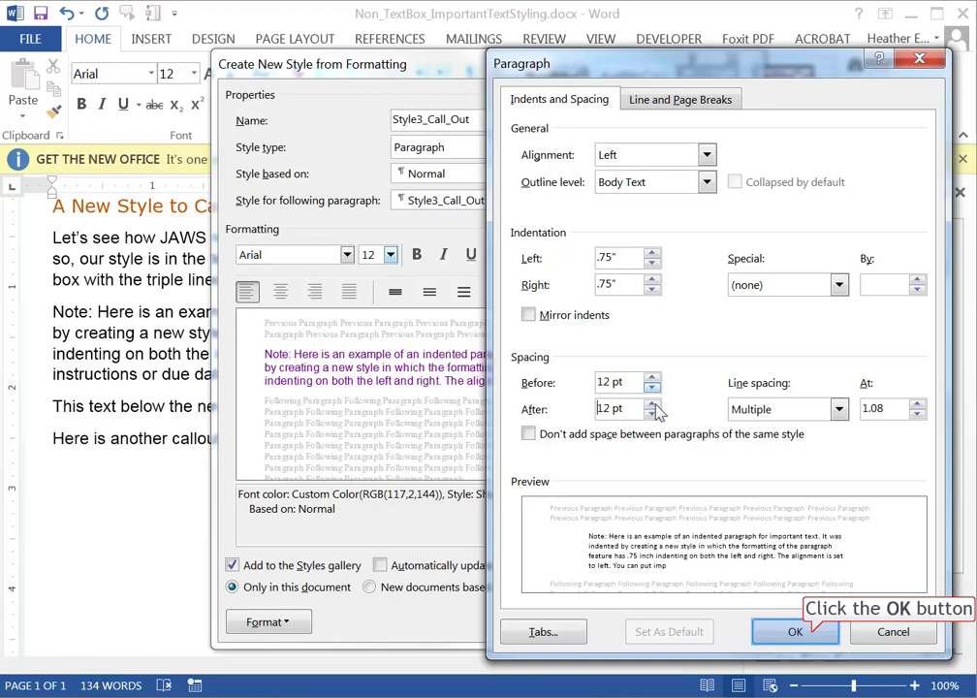
click(794, 631)
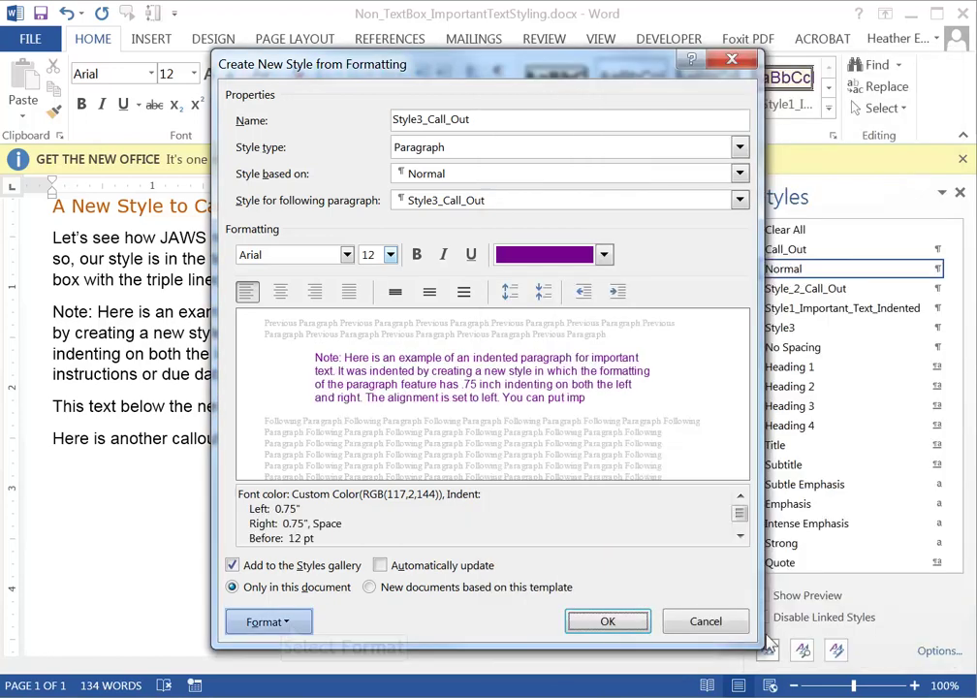
click(289, 625)
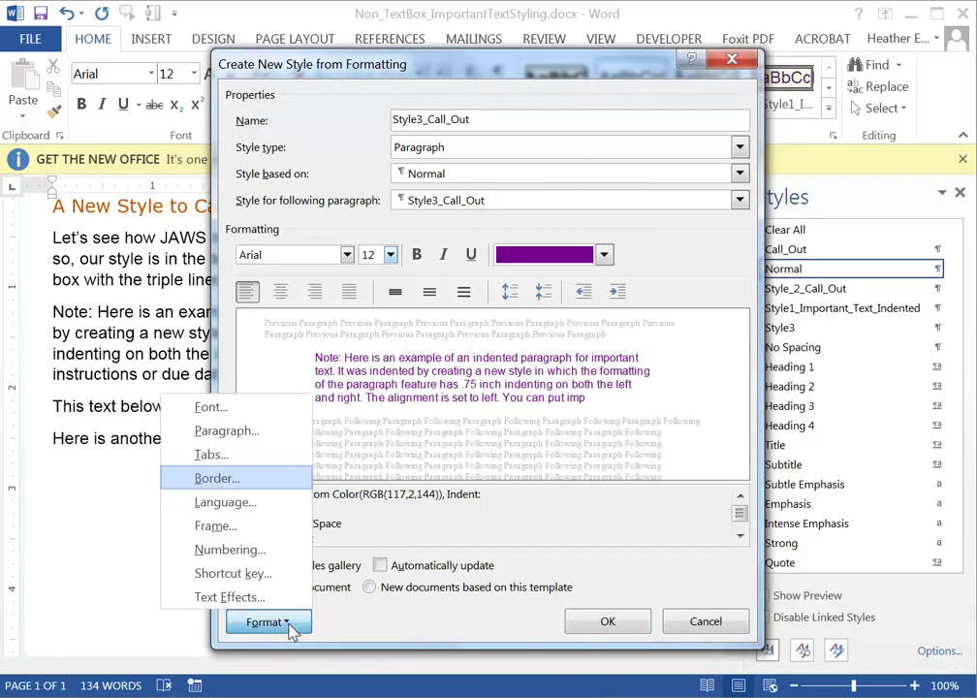
- Give Style3_Call_Out a black, ½ pt triple solid line box border
click(240, 479)
click(230, 170)
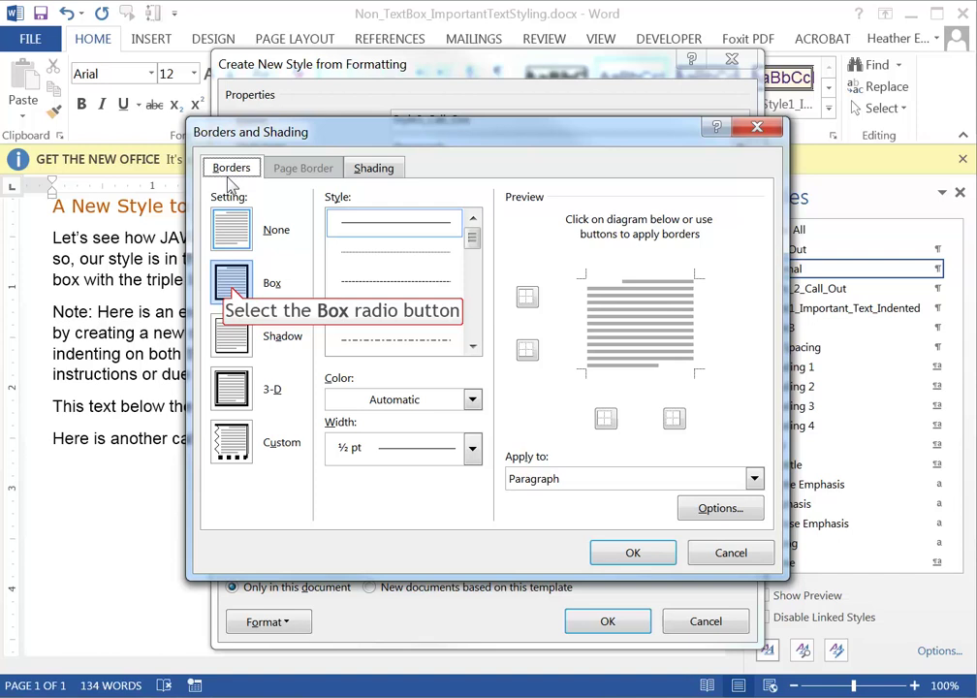
click(233, 291)
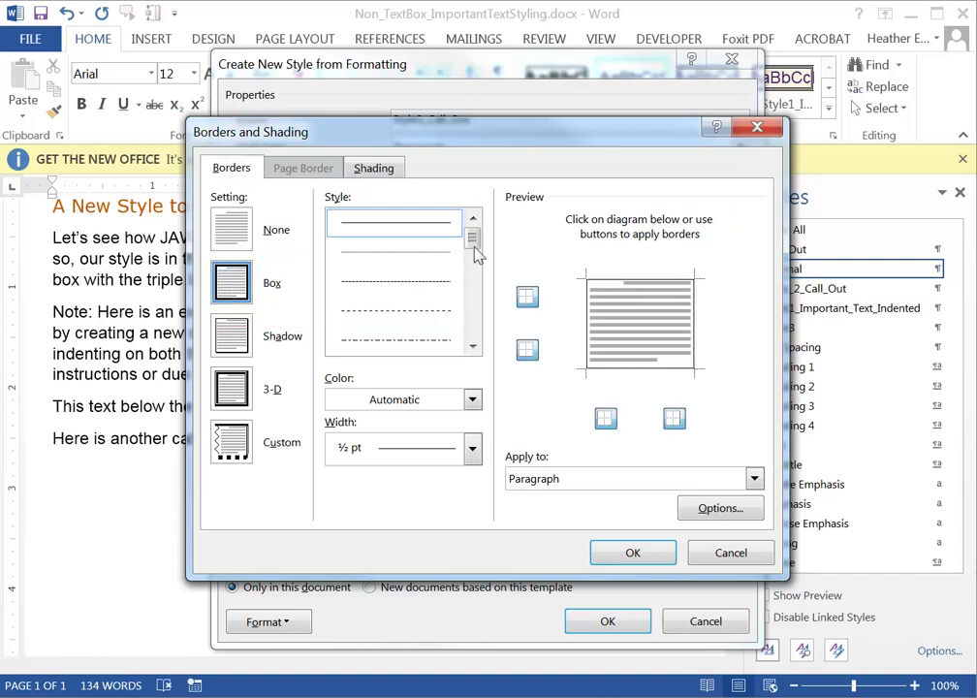
drag(477, 241, 481, 258)
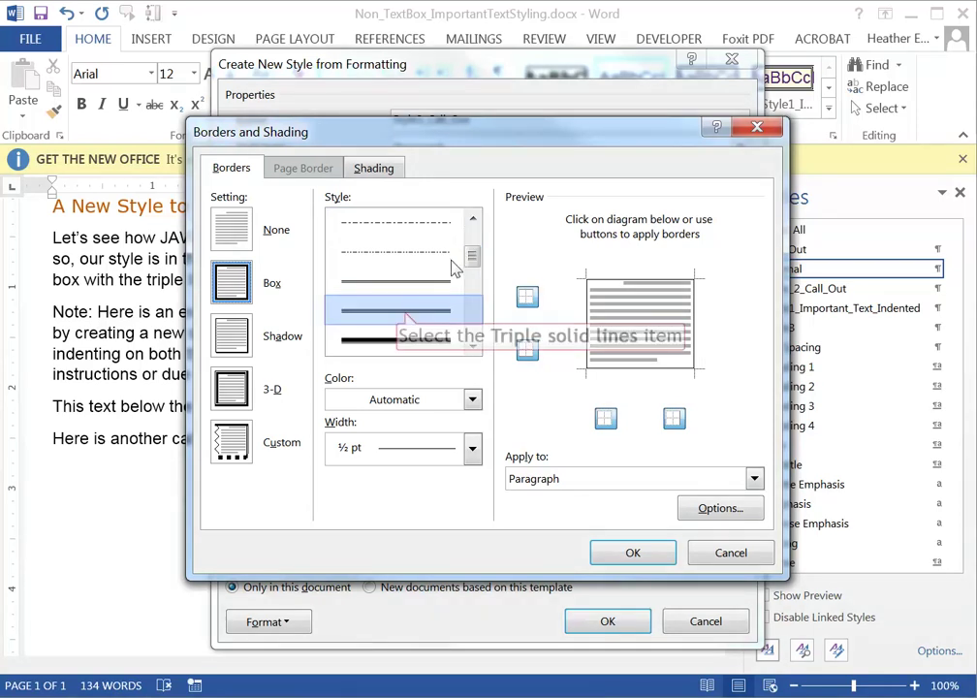
click(407, 312)
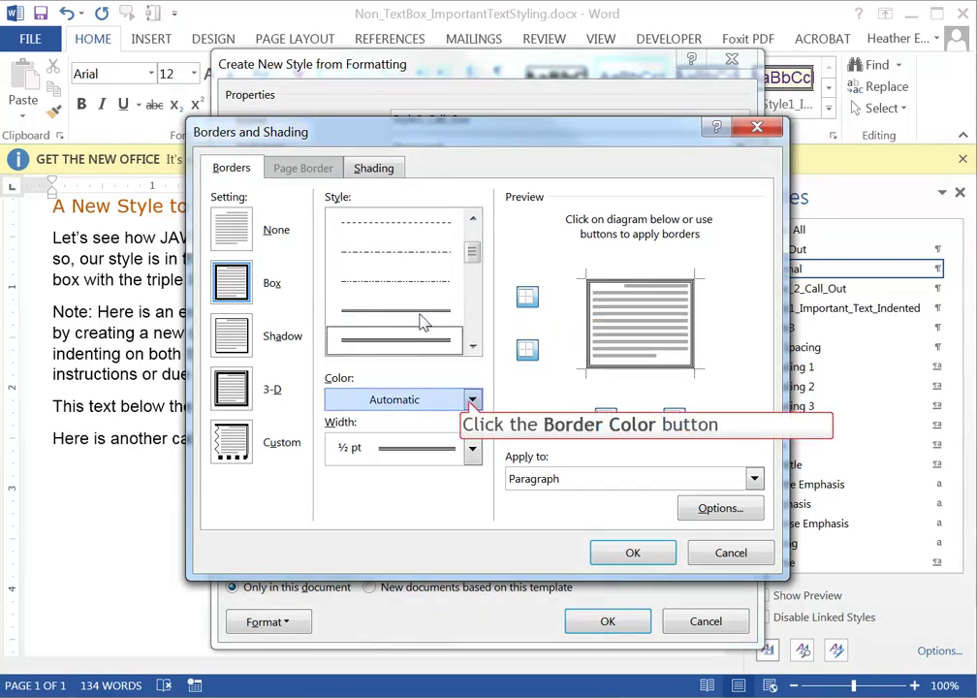
click(472, 400)
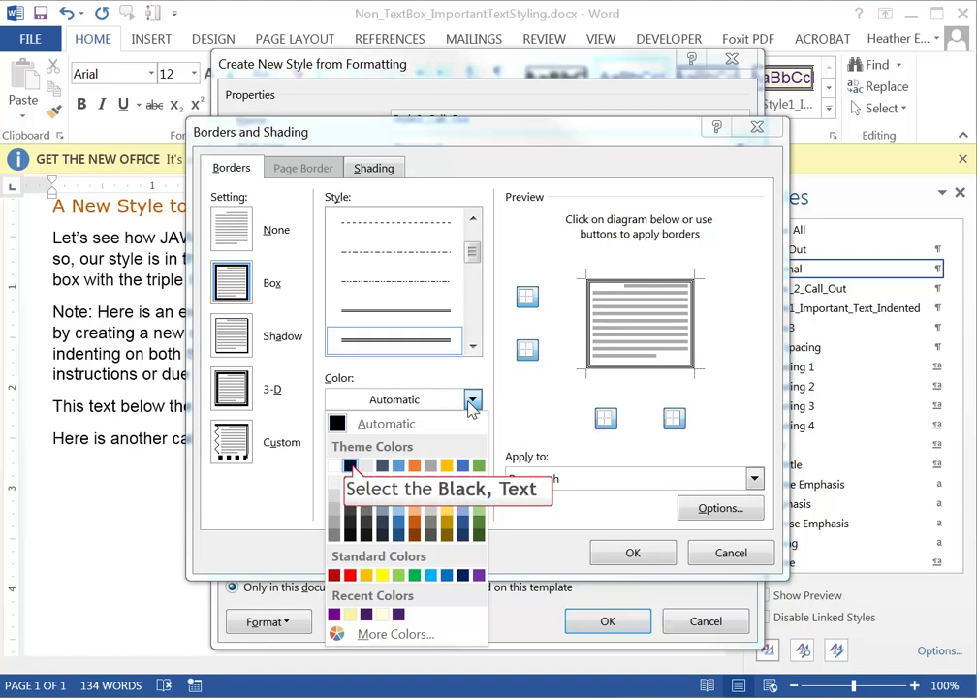
click(350, 466)
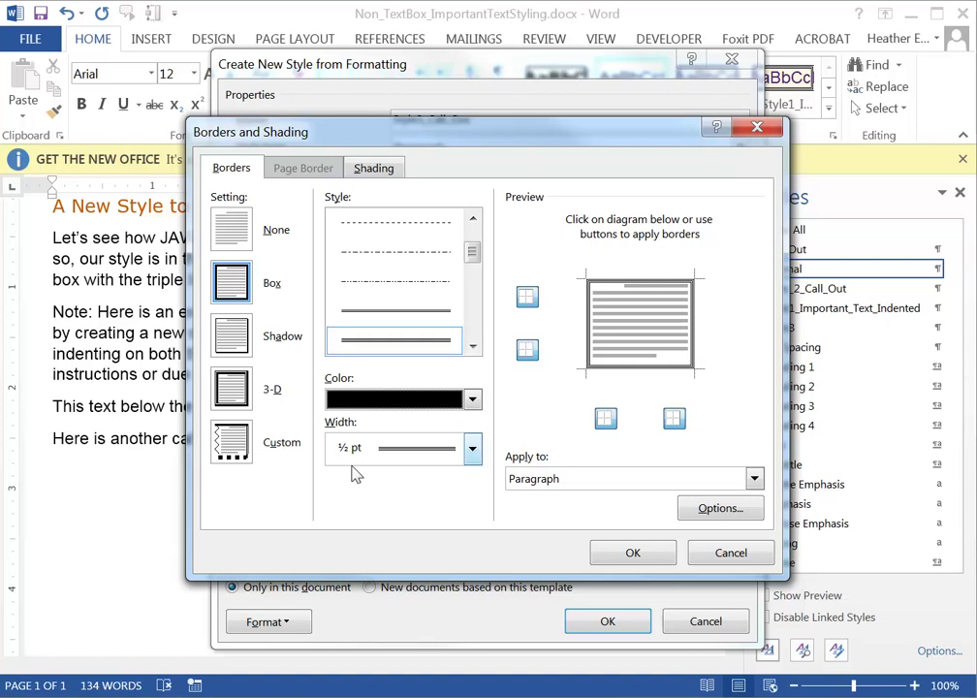
- Set the border's top and bottom padding from text to 12 pt
click(748, 519)
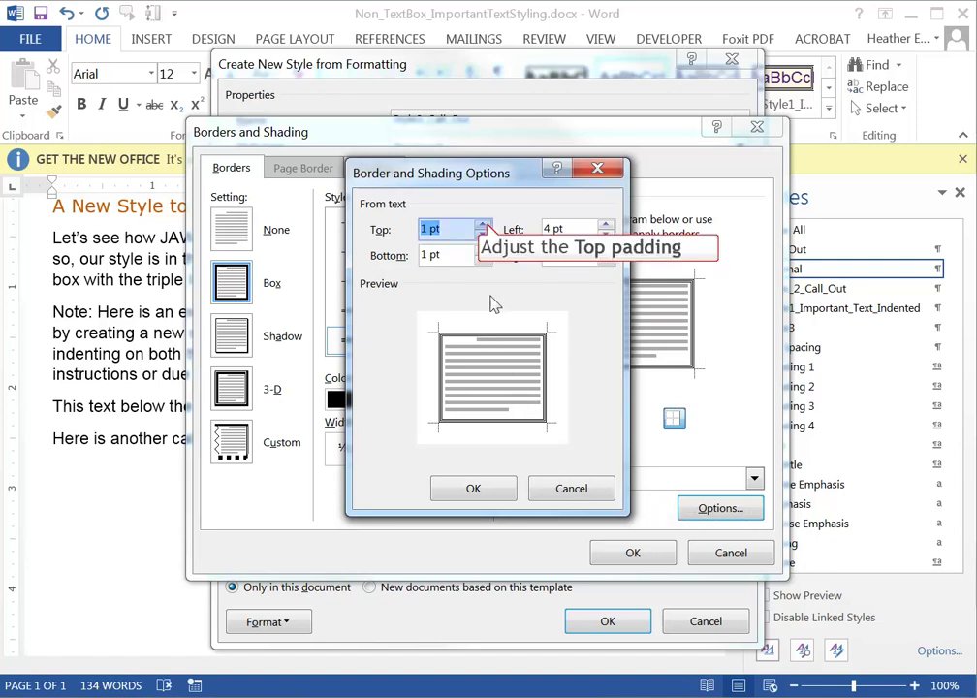
click(481, 225)
click(482, 225)
click(481, 225)
click(482, 225)
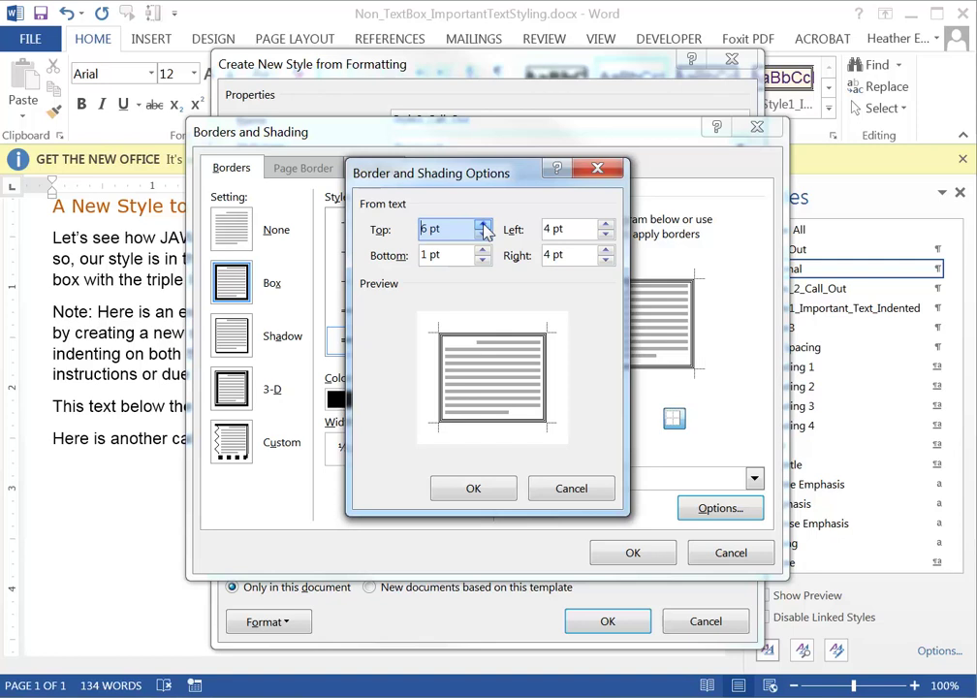
click(481, 225)
click(481, 224)
click(481, 225)
click(482, 225)
click(481, 225)
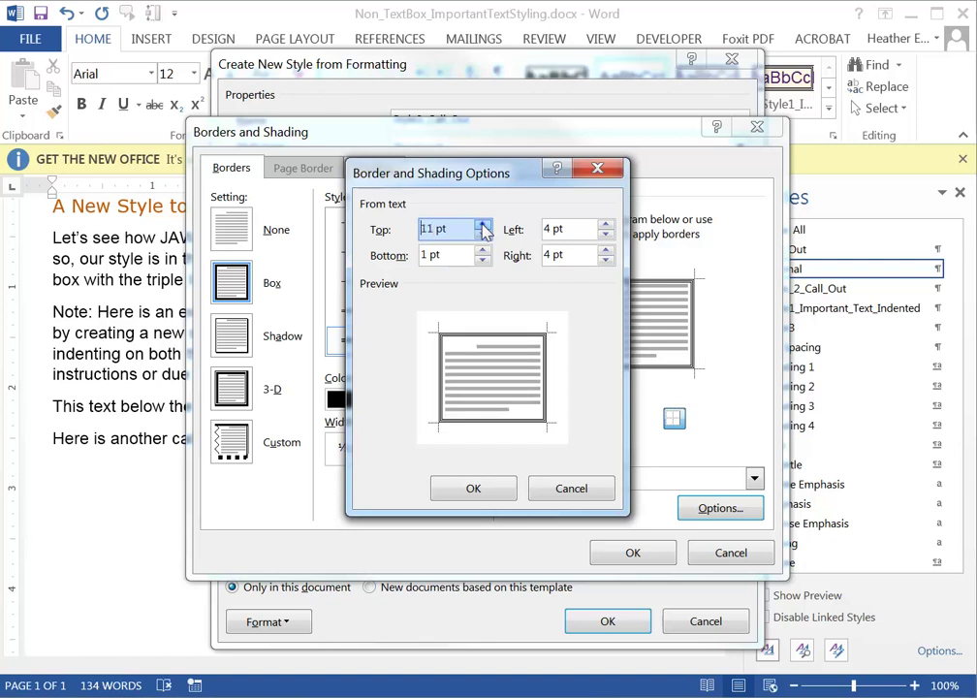
click(482, 225)
click(482, 250)
click(482, 250)
click(482, 250)
click(482, 250)
click(482, 250)
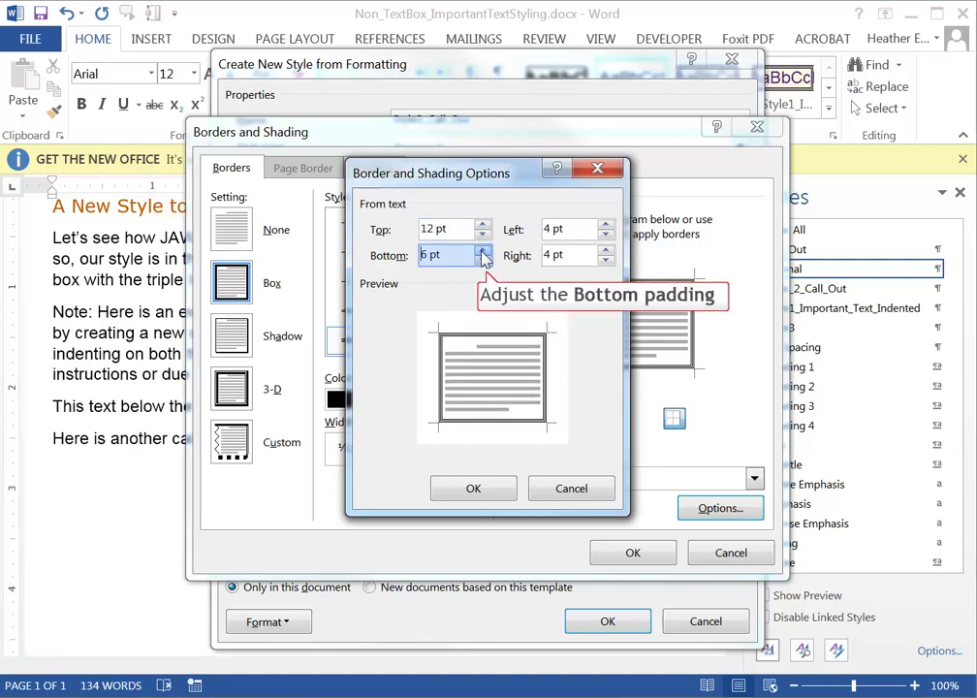
click(482, 250)
click(482, 250)
click(482, 250)
click(482, 250)
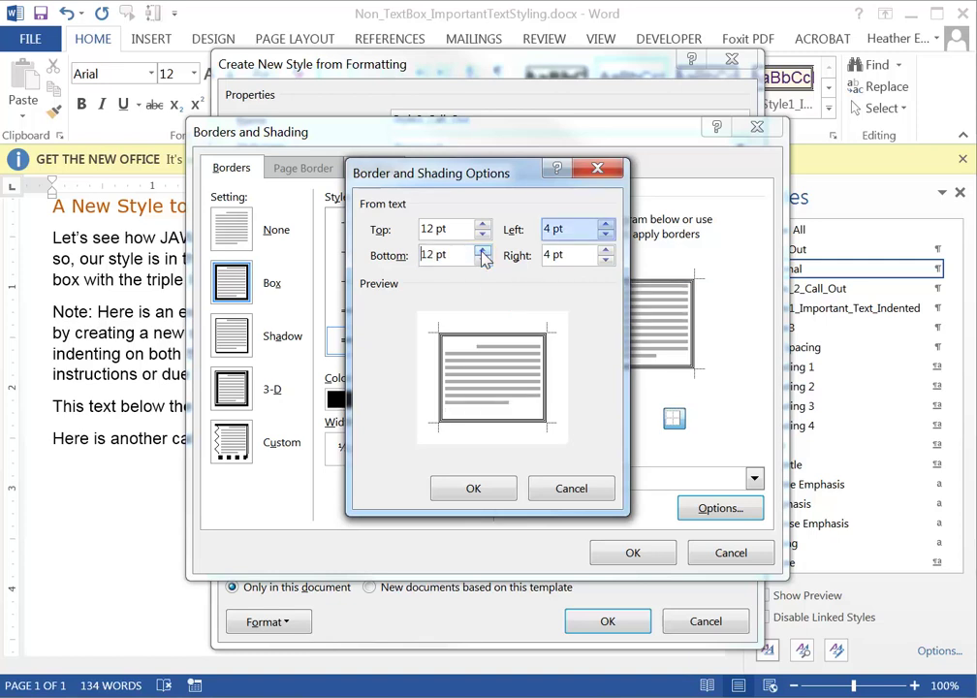
- Set the left and right border padding to 6 pt and confirm the options
click(606, 225)
click(607, 225)
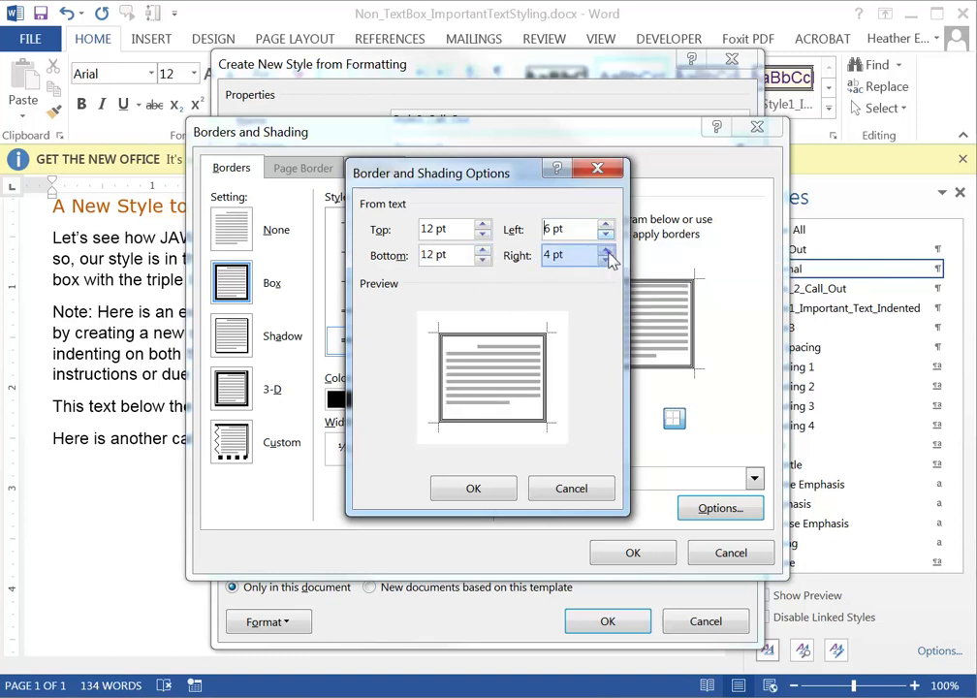
click(606, 250)
click(606, 250)
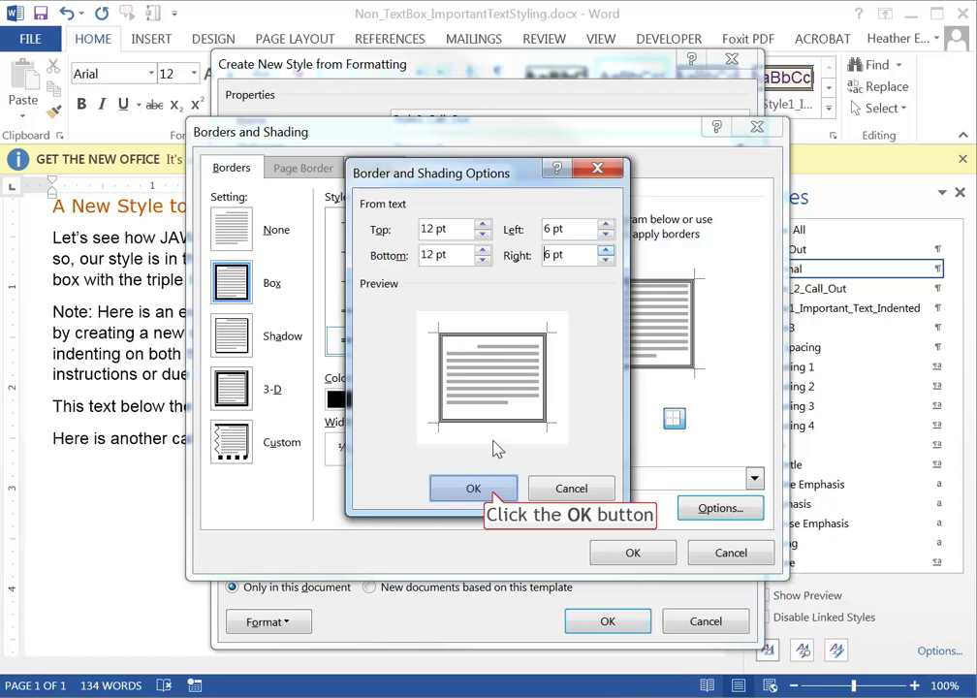
click(475, 490)
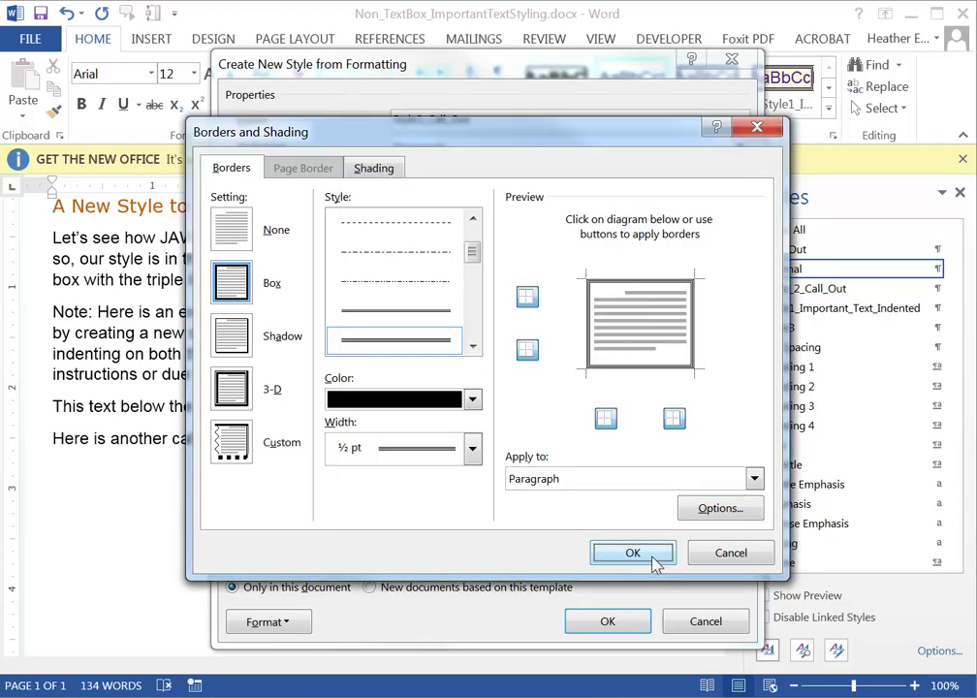
- Fill the style's background with light yellow, RGB 255, 255, 175, and confirm borders and shading
click(374, 169)
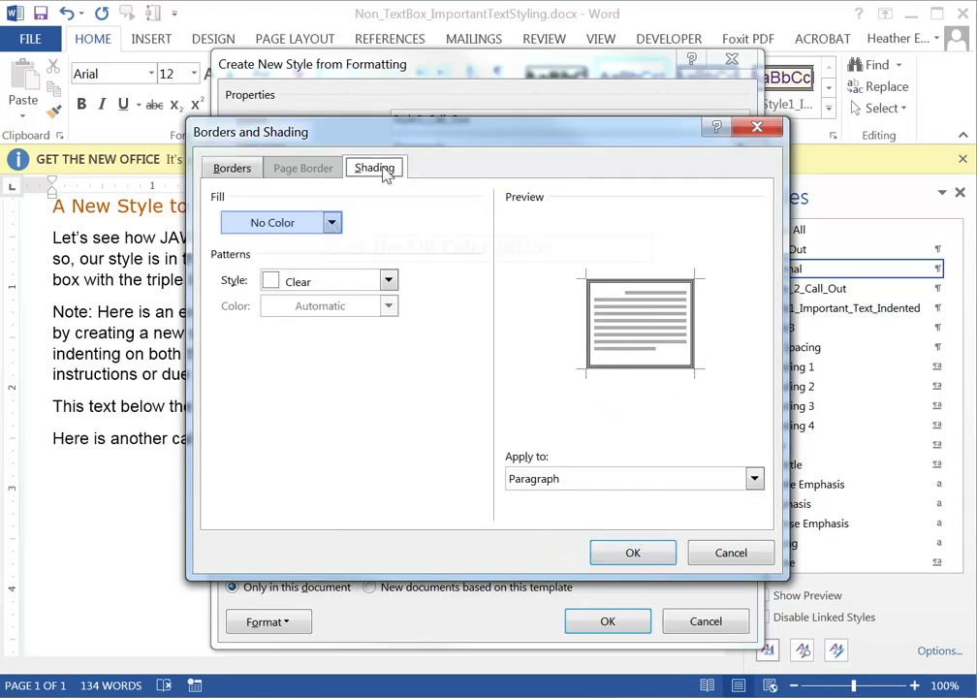
click(333, 224)
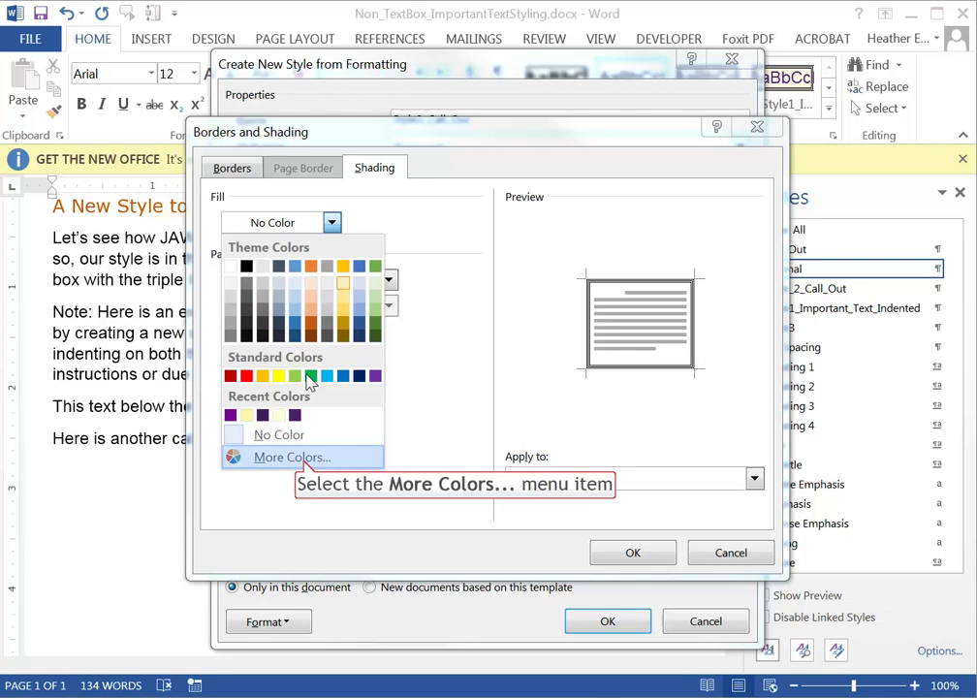
click(296, 457)
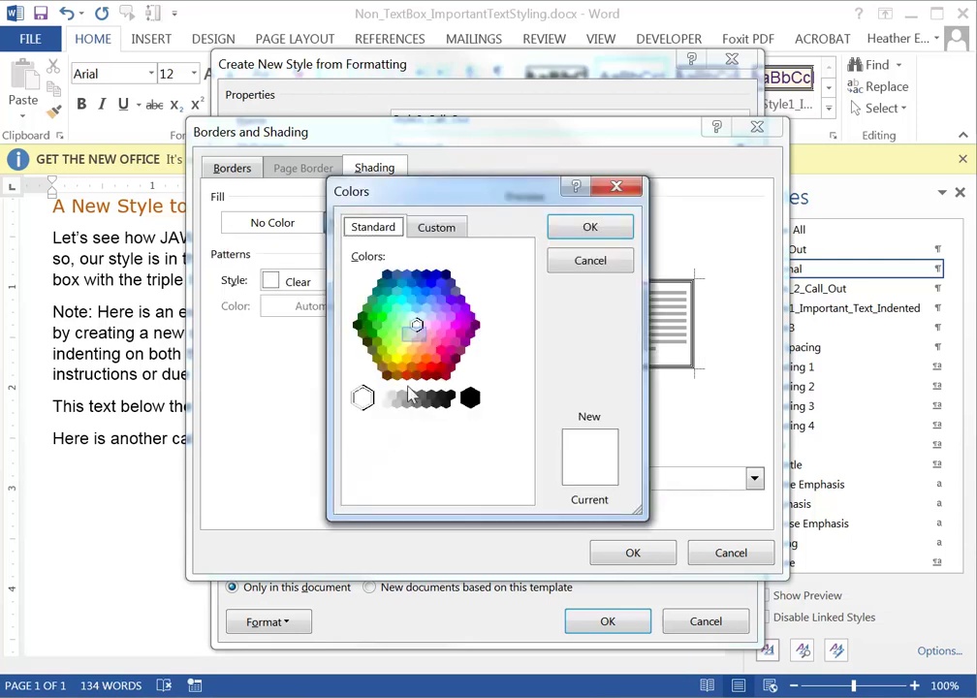
click(412, 333)
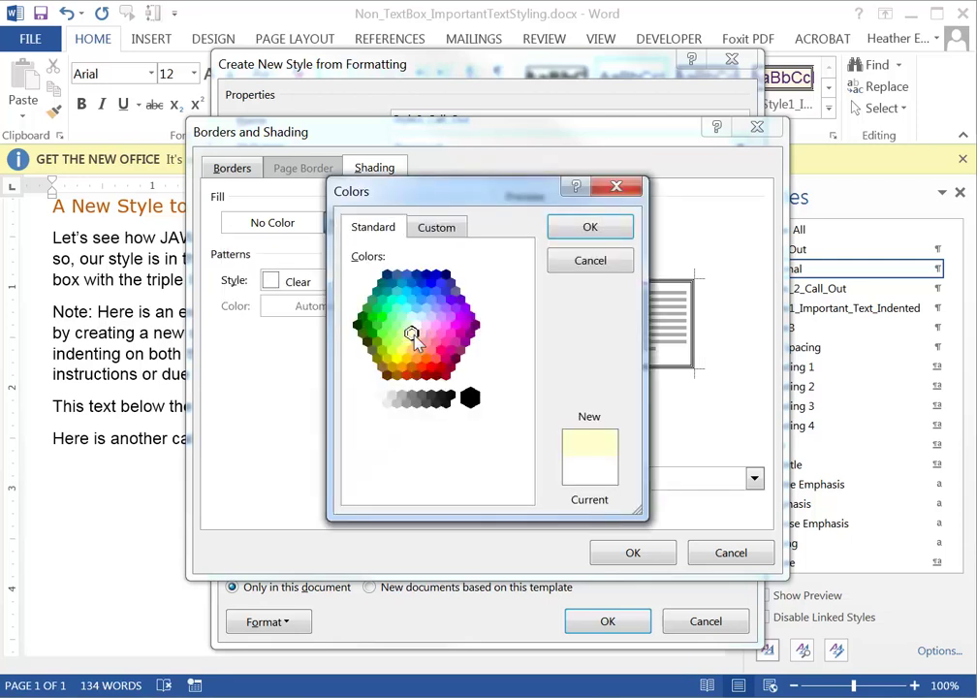
click(446, 233)
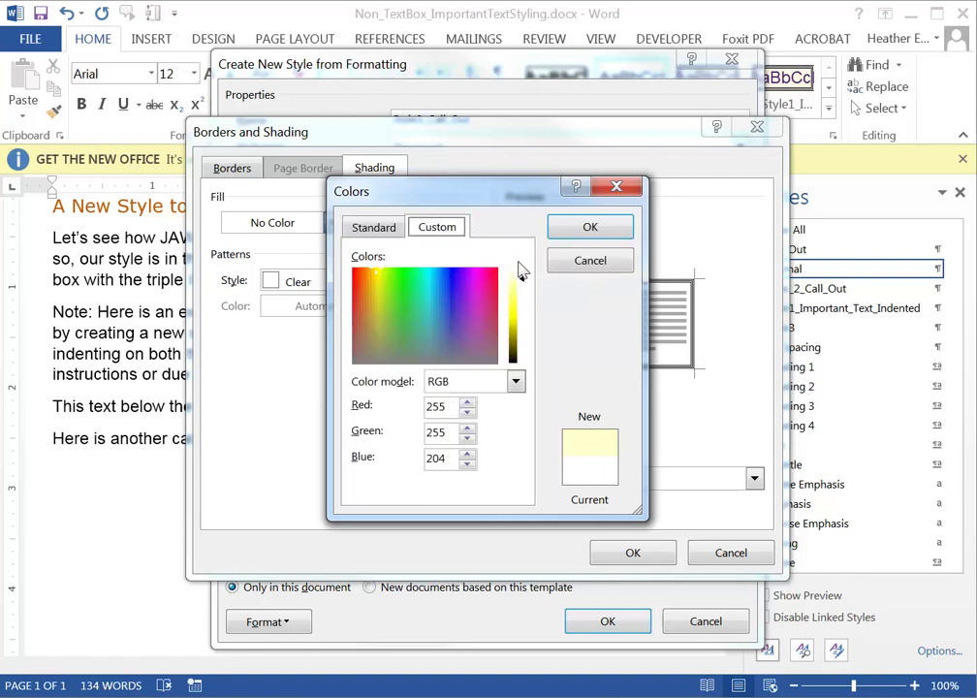
drag(523, 283, 525, 291)
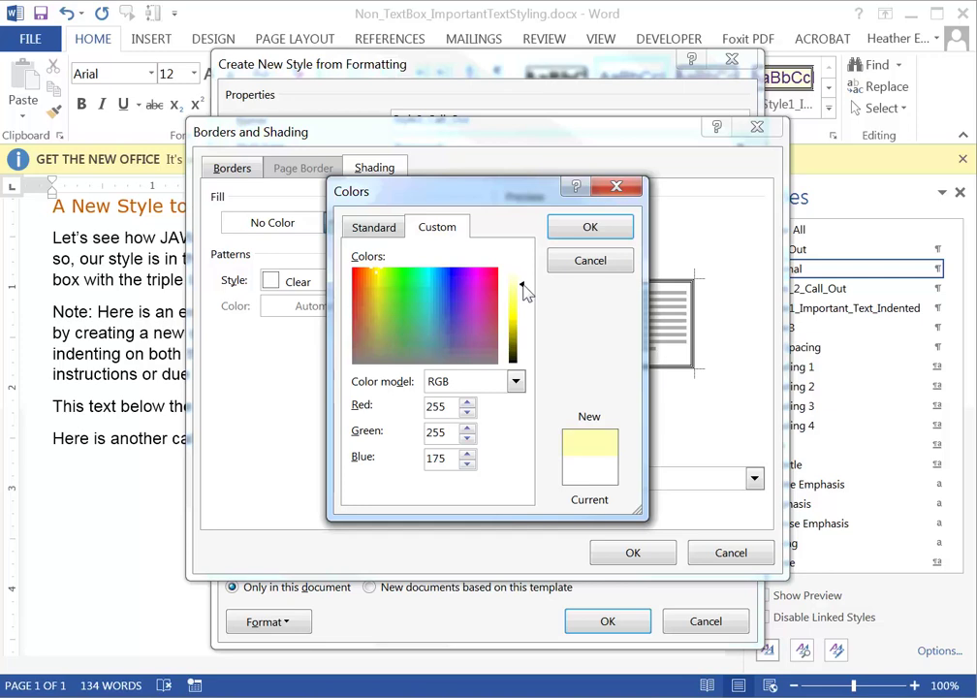
click(607, 231)
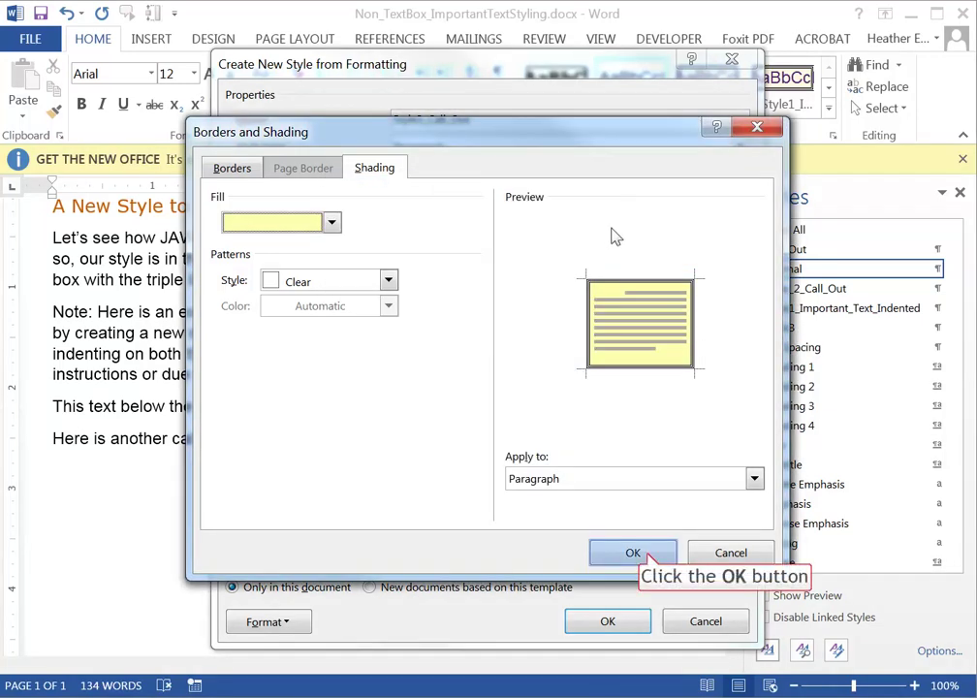
click(648, 556)
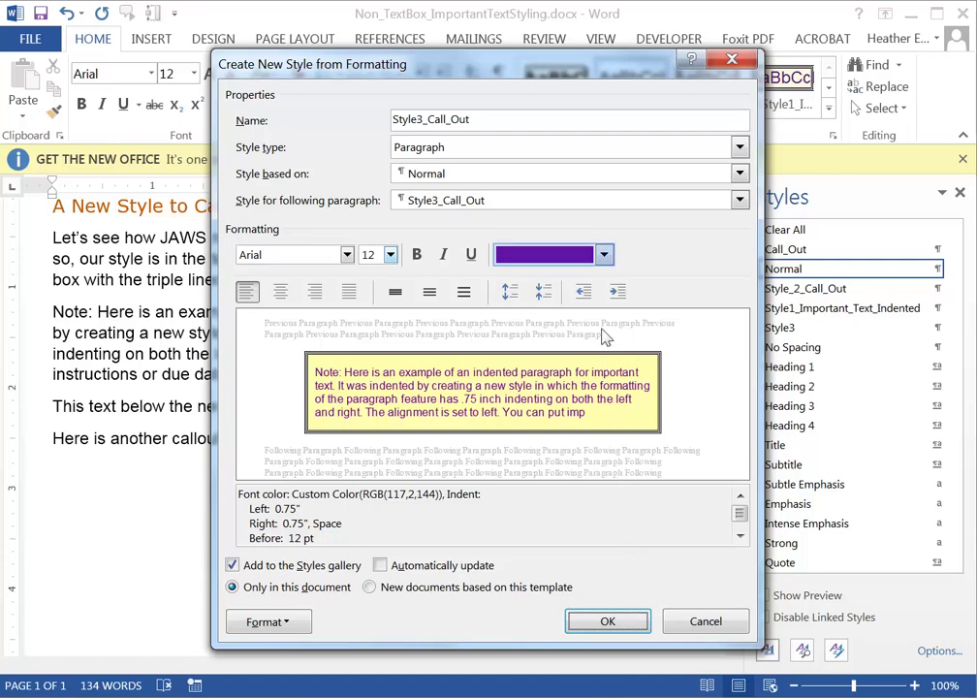
- Change the style's text colour to a darker purple, RGB 77, 1, 95
click(603, 254)
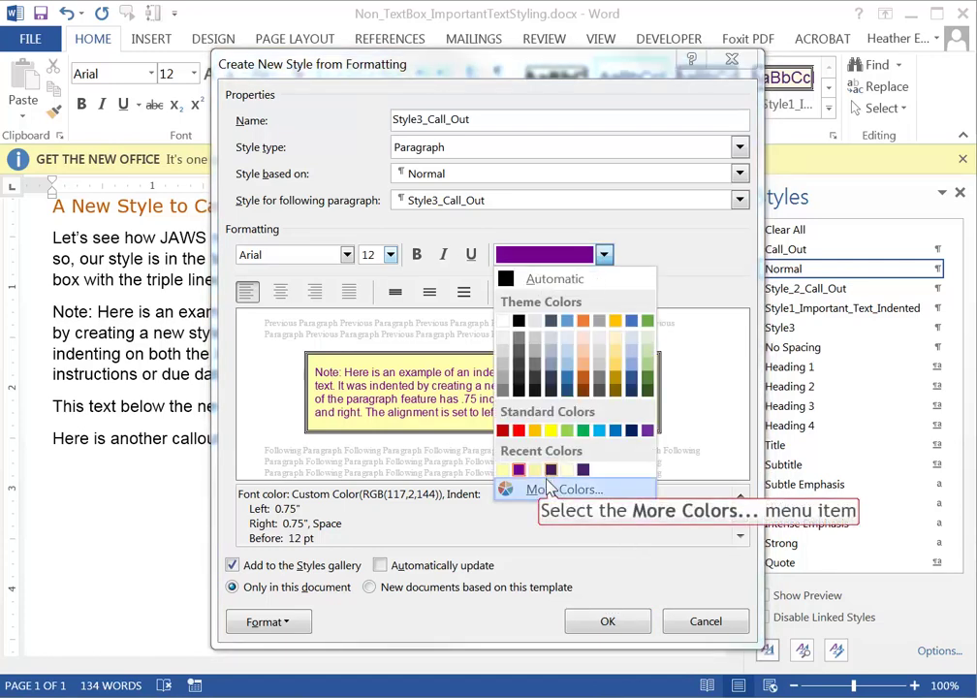
click(548, 492)
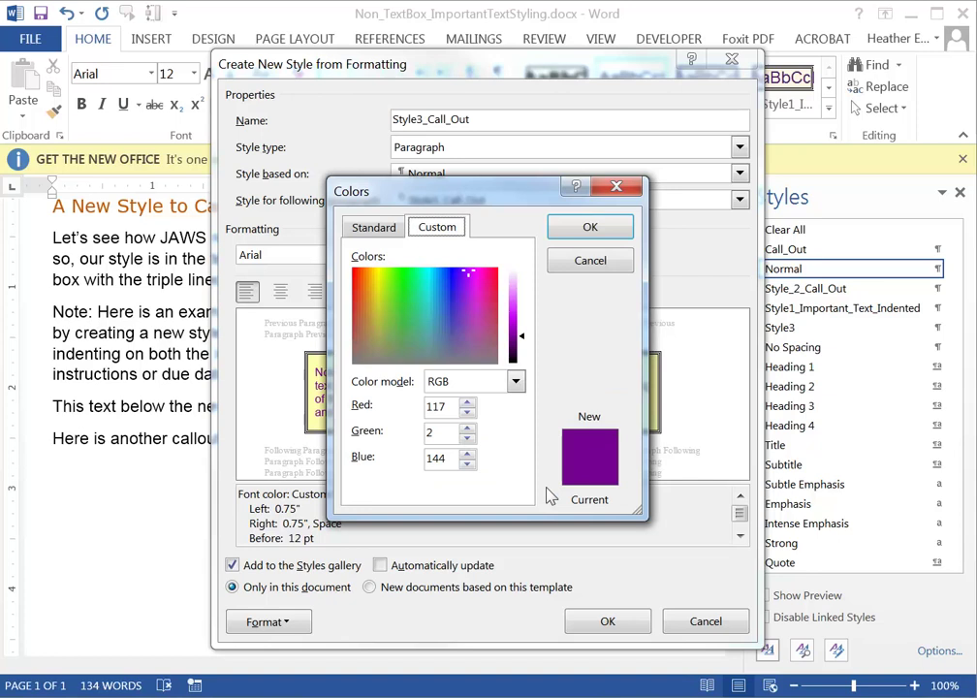
click(524, 341)
click(524, 345)
drag(523, 349, 523, 352)
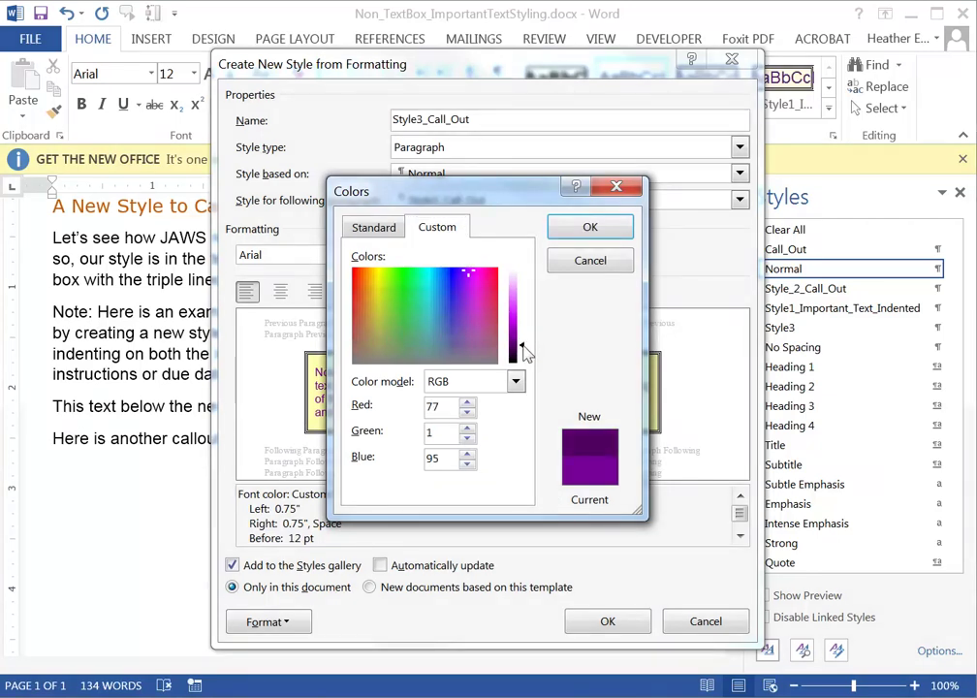
click(598, 230)
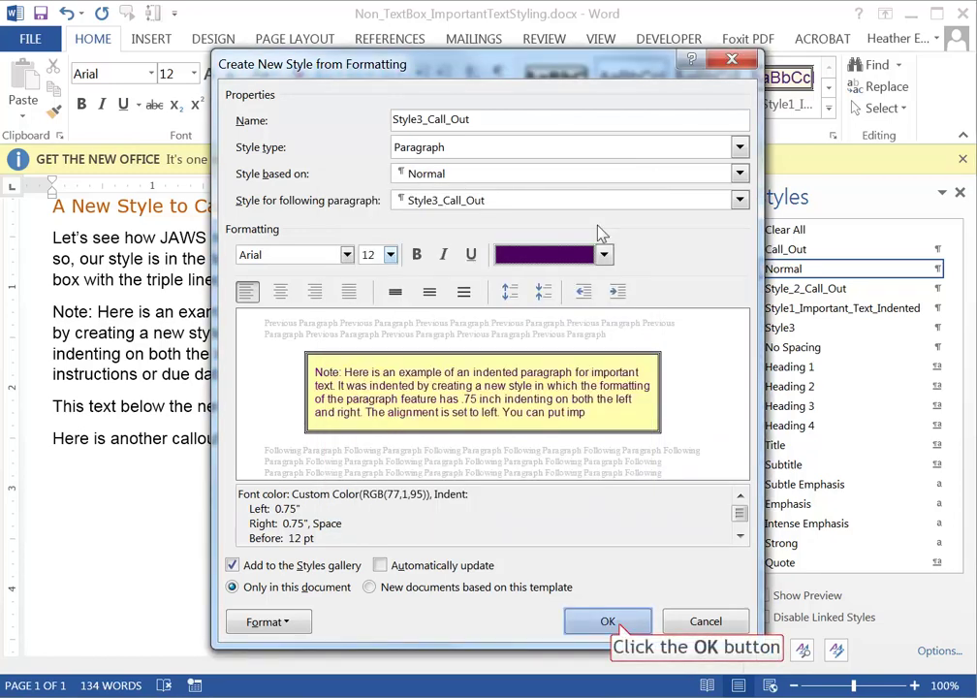
- Save the Style3_Call_Out style and apply it to 'Here is another callout of important text.'
click(608, 622)
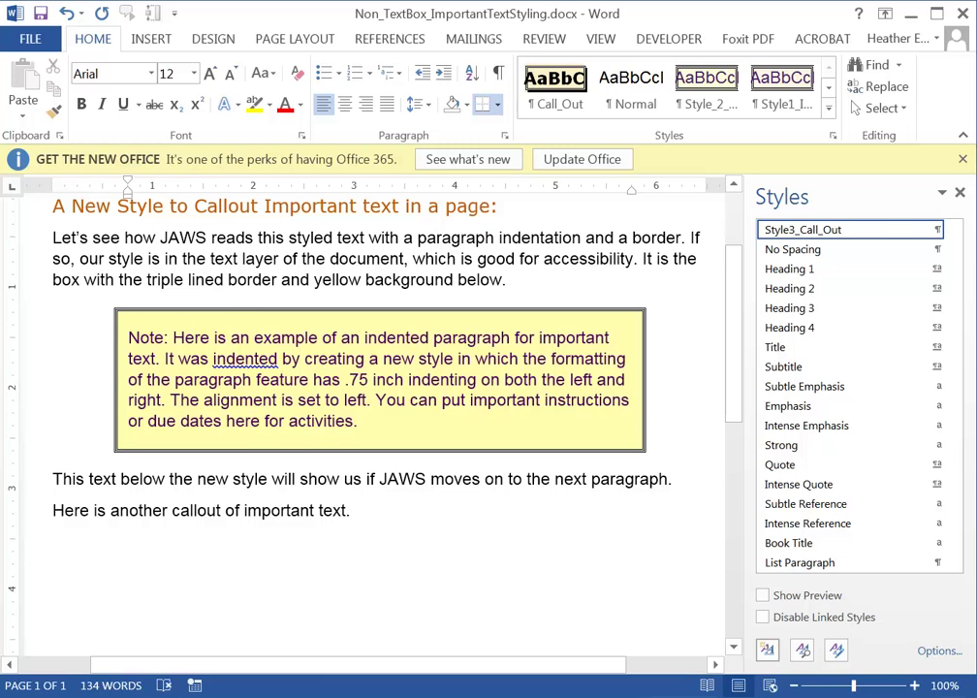
drag(350, 511, 43, 530)
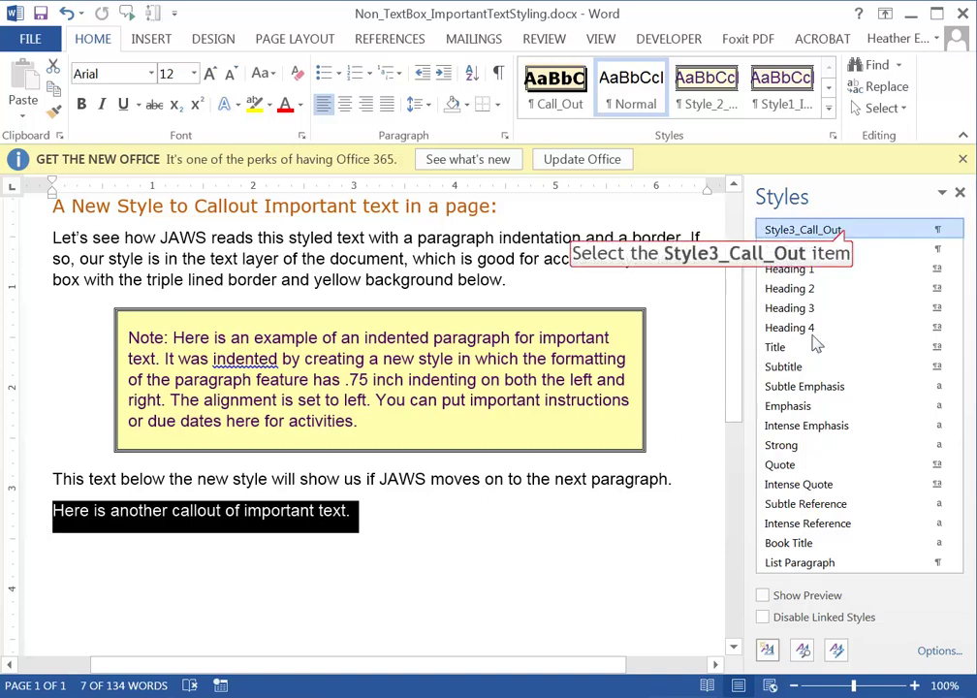
click(845, 233)
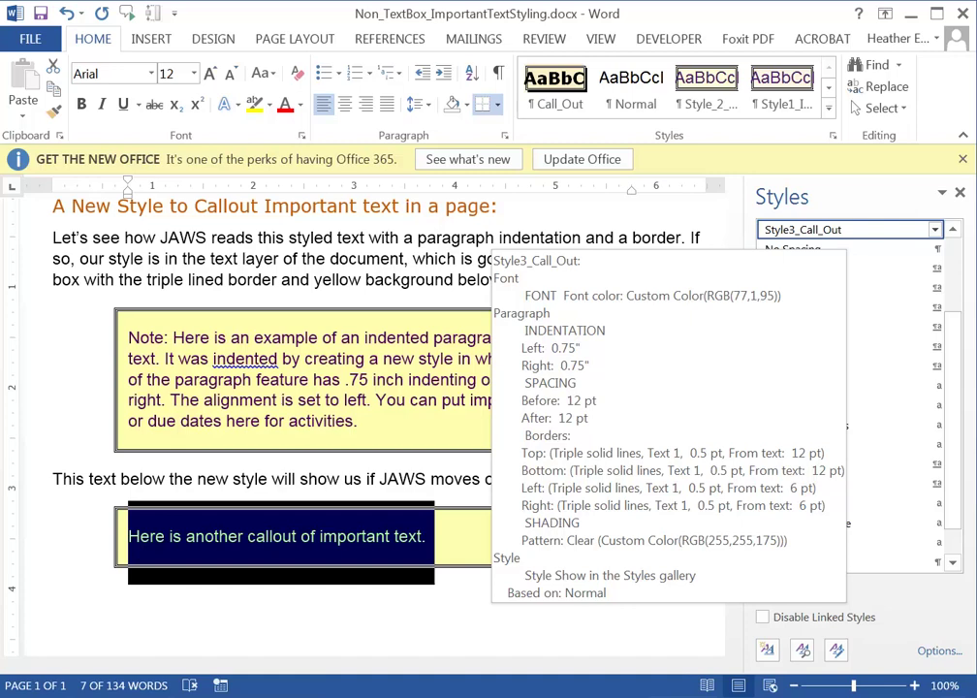